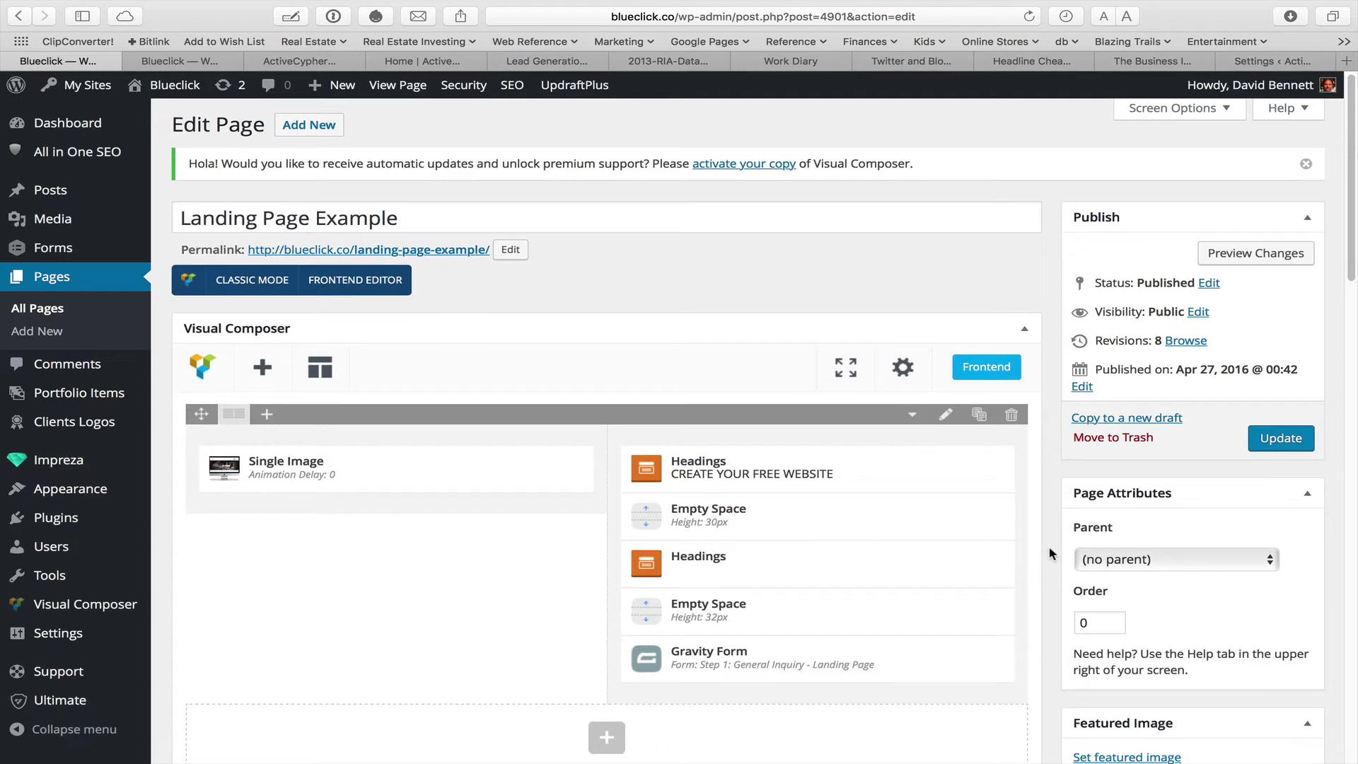
Step: Scroll through the layout and look at the element list without adding anything
scroll(1050, 546, "down", 2)
scroll(1050, 546, "up", 2)
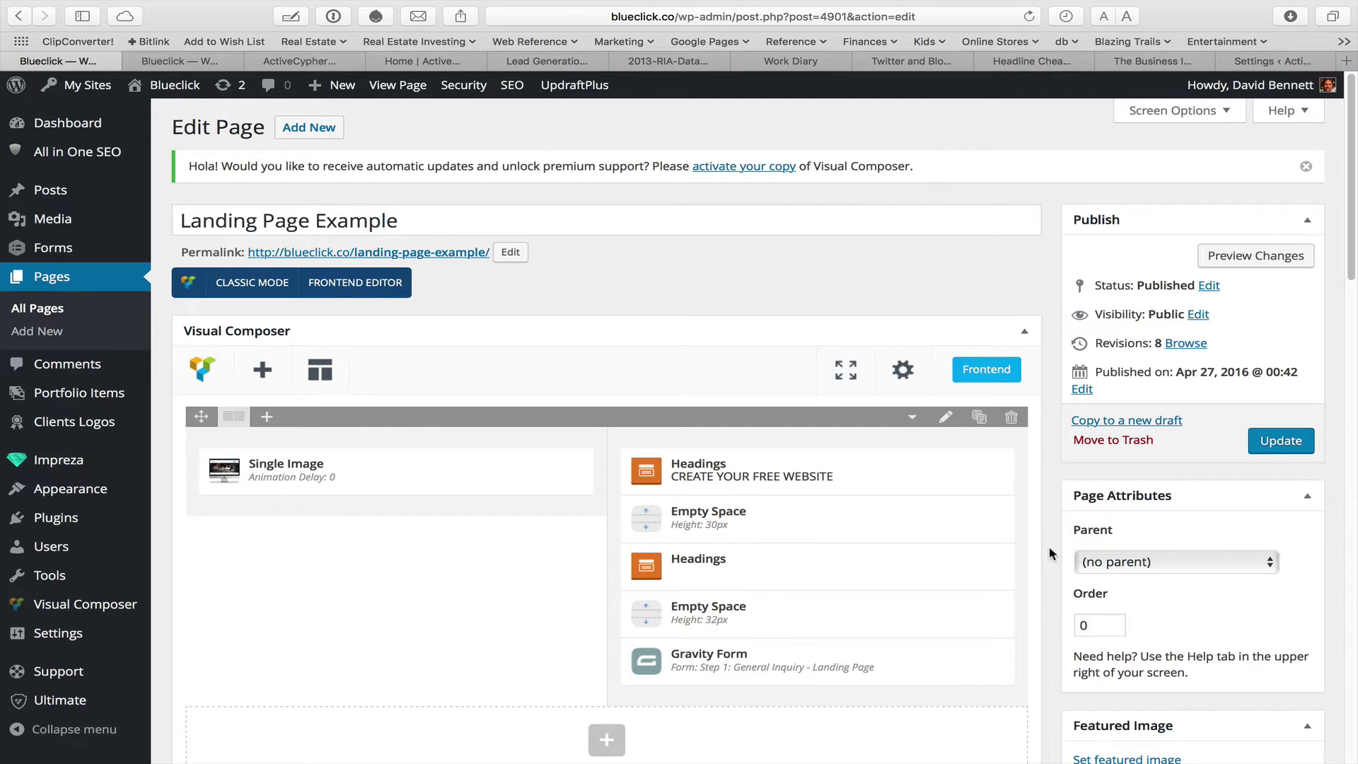
scroll(1049, 550, "down", 5)
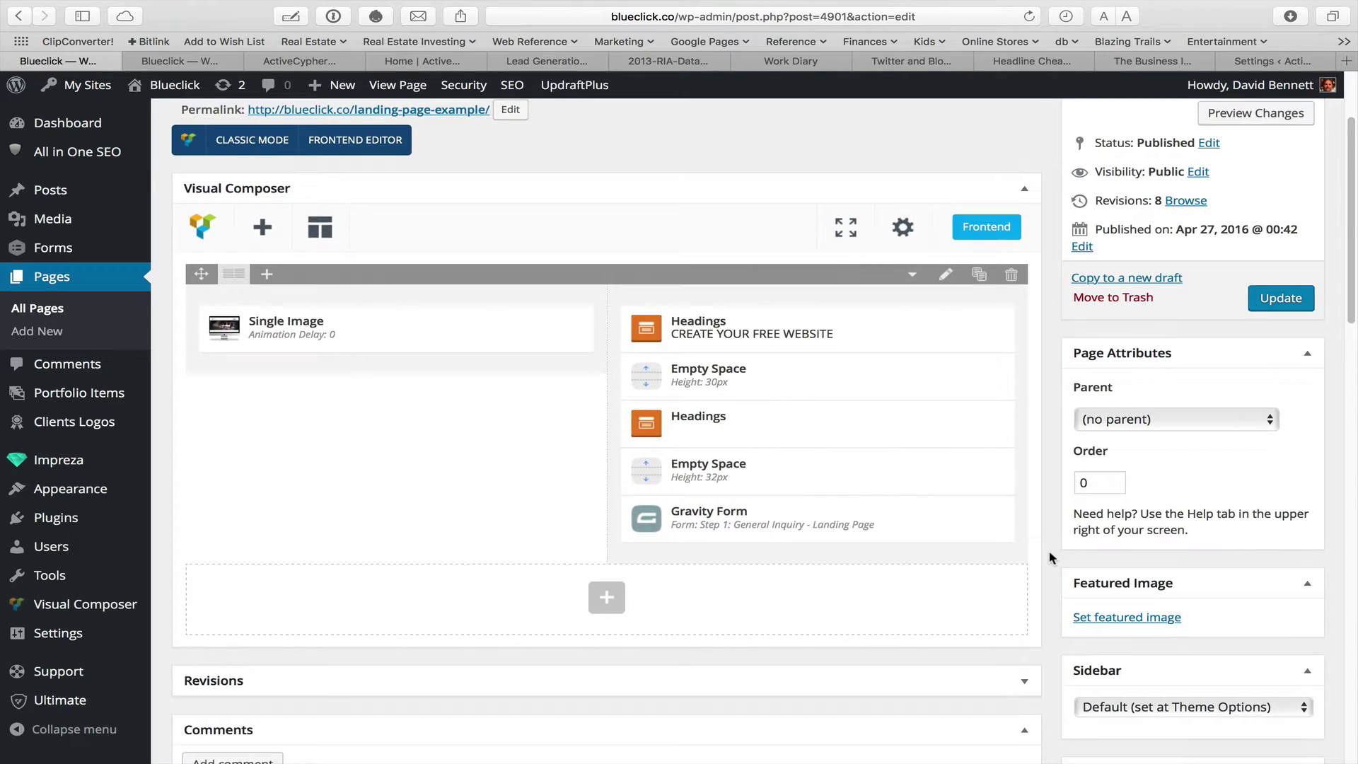
scroll(1050, 551, "up", 2)
scroll(1049, 550, "up", 3)
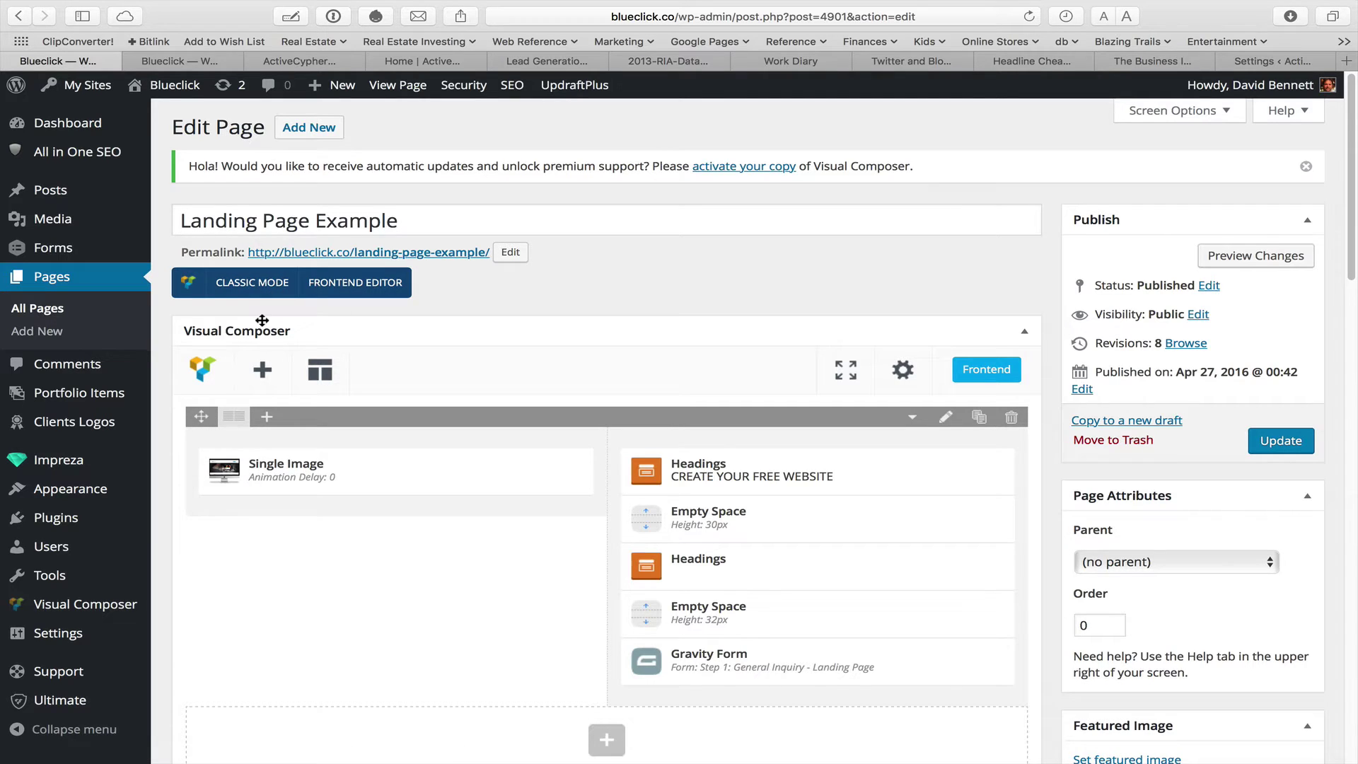
scroll(626, 300, "down", 3)
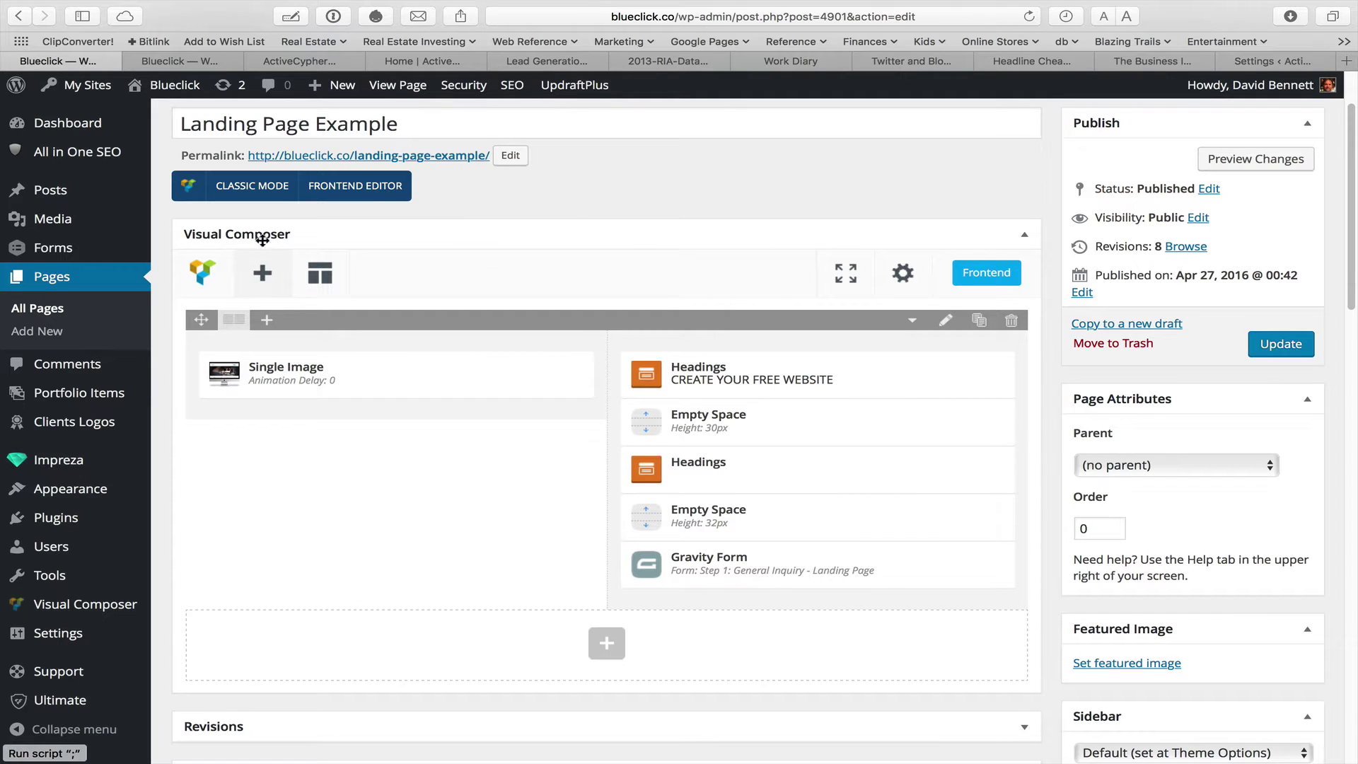
left_click(267, 276)
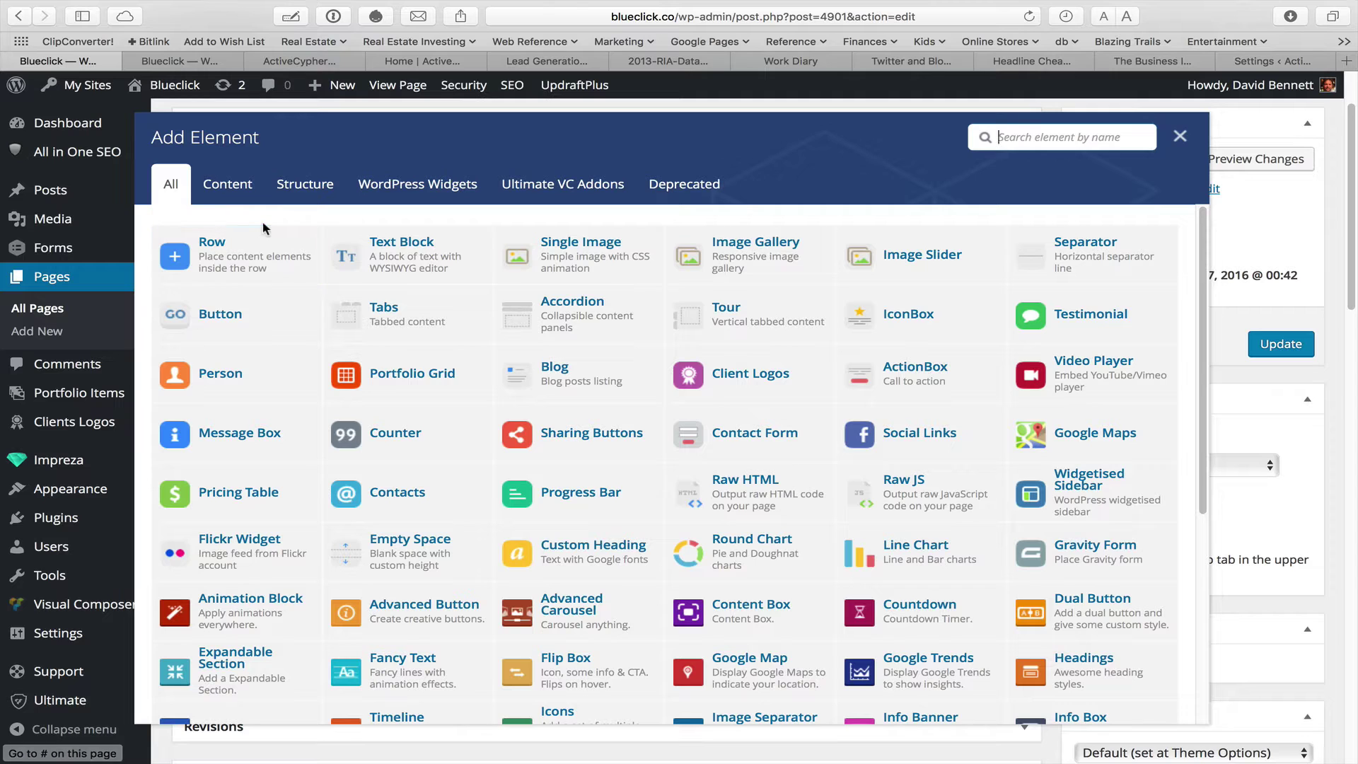
left_click(1180, 137)
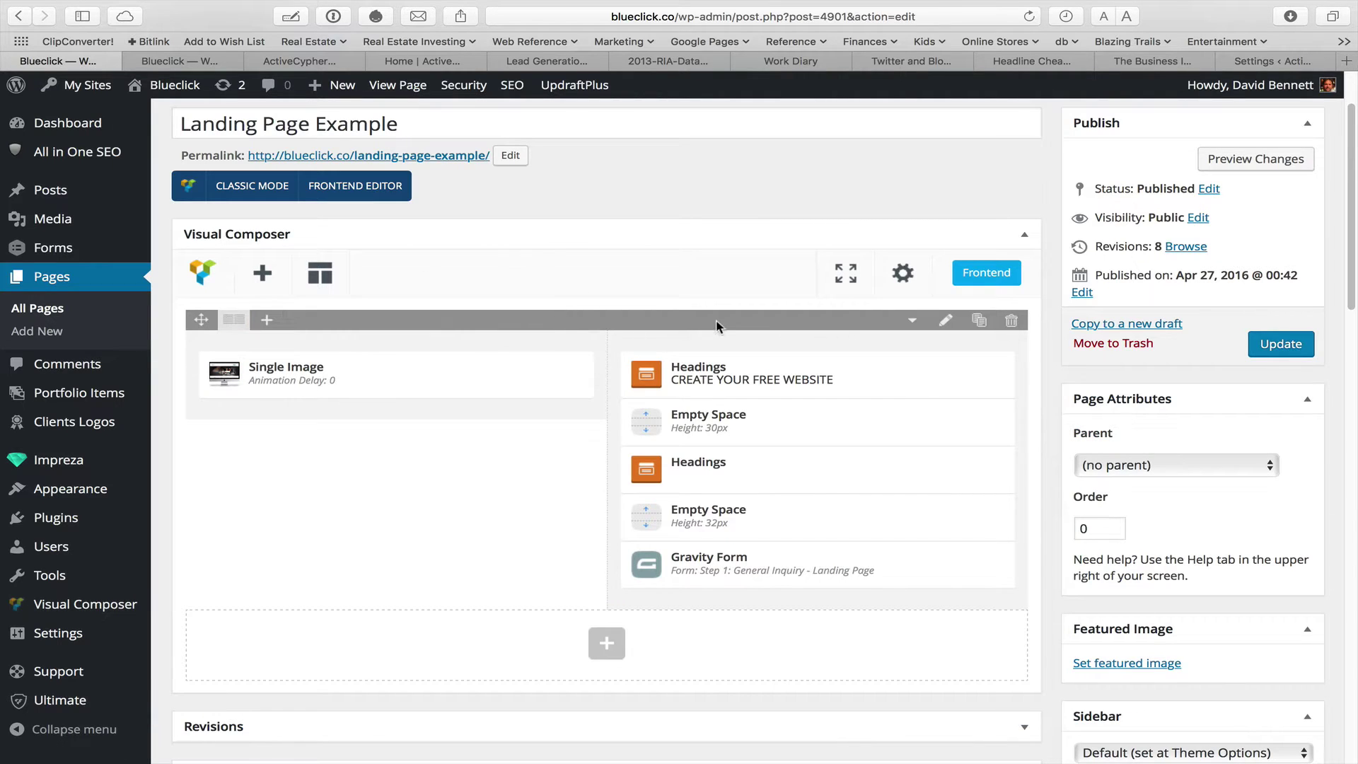
Step: Collapse and re-expand the page builder box, then check the image column's element list
mouse_move(231, 323)
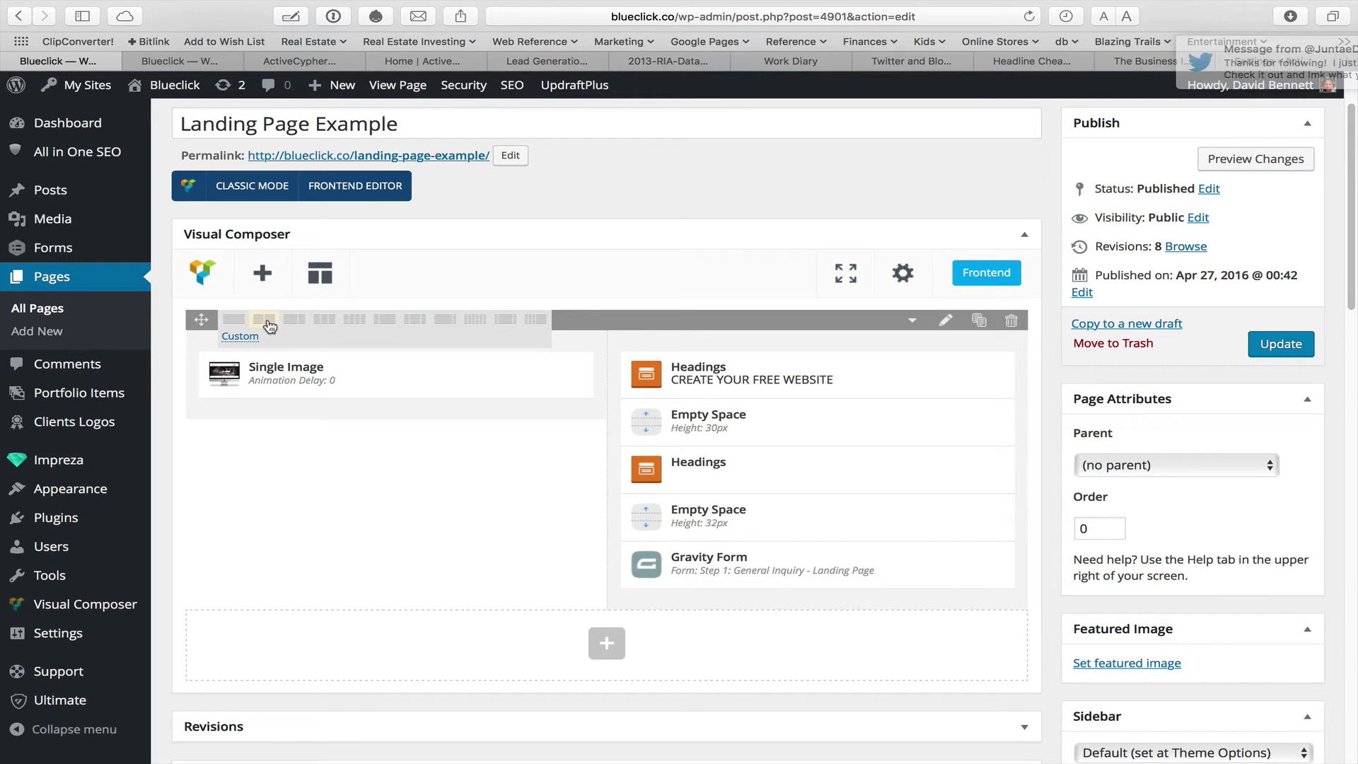
left_click(636, 230)
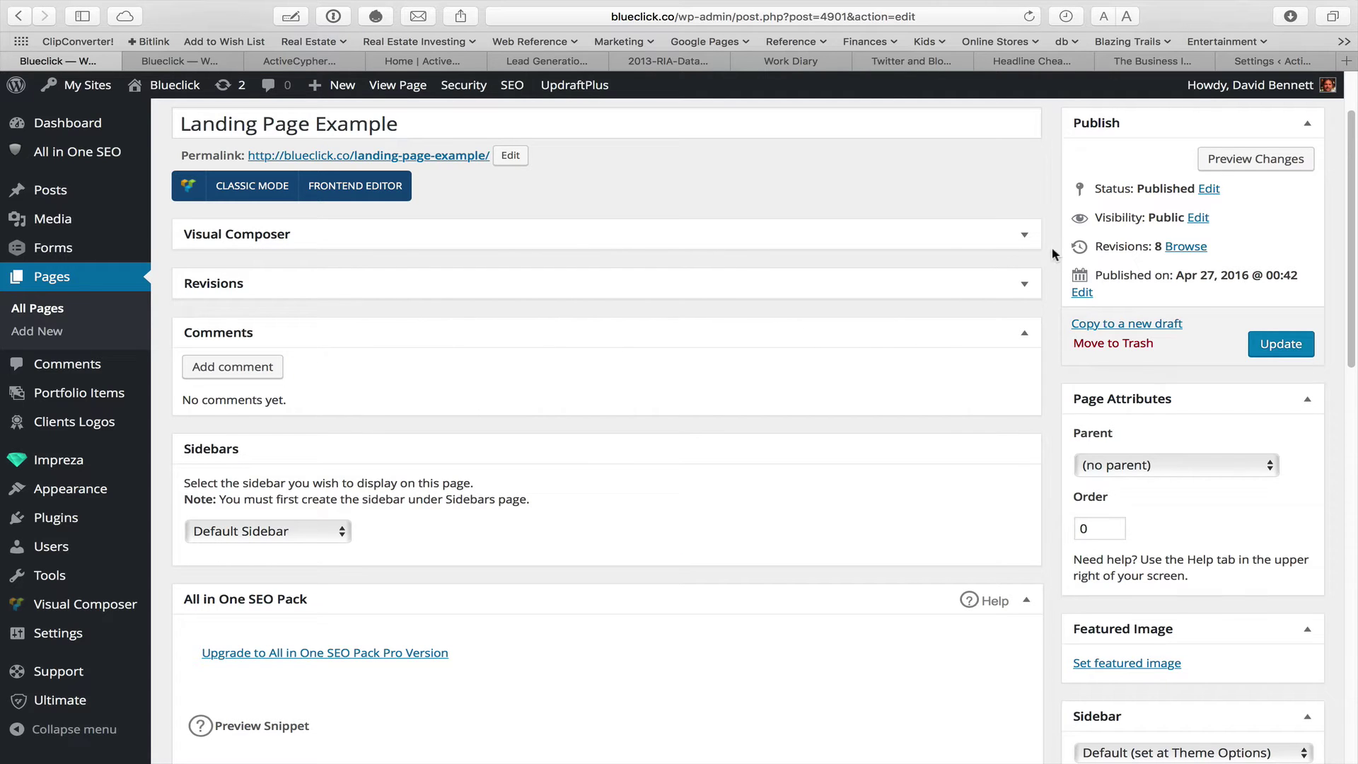
left_click(1023, 238)
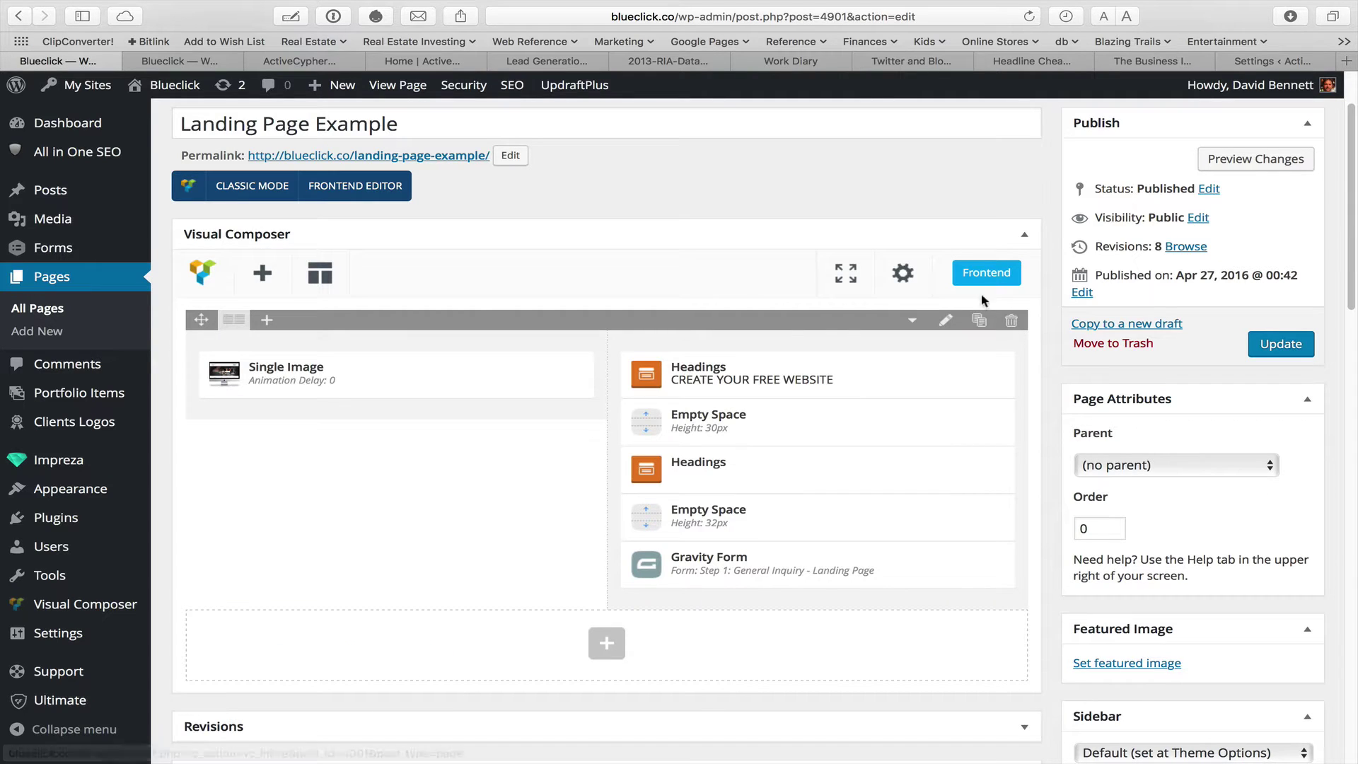
scroll(1037, 435, "down", 3)
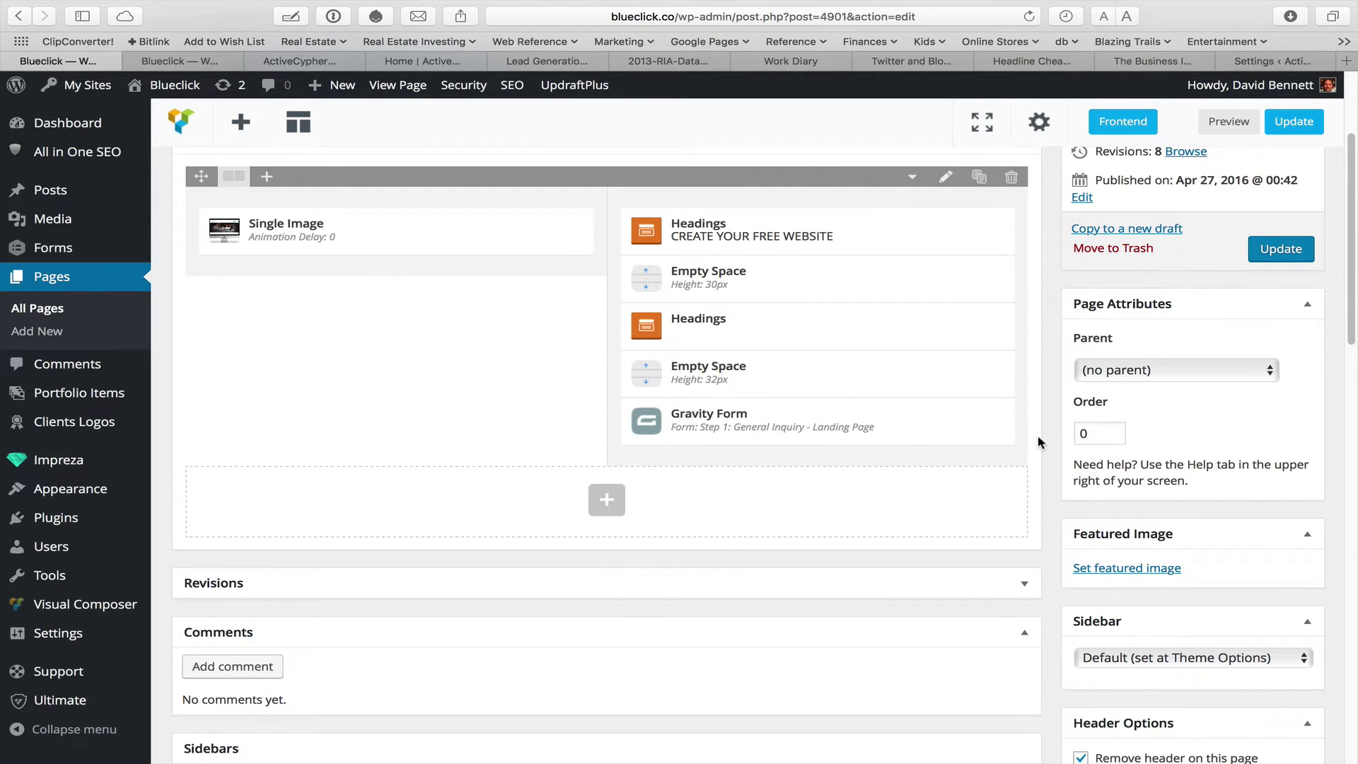
mouse_move(433, 253)
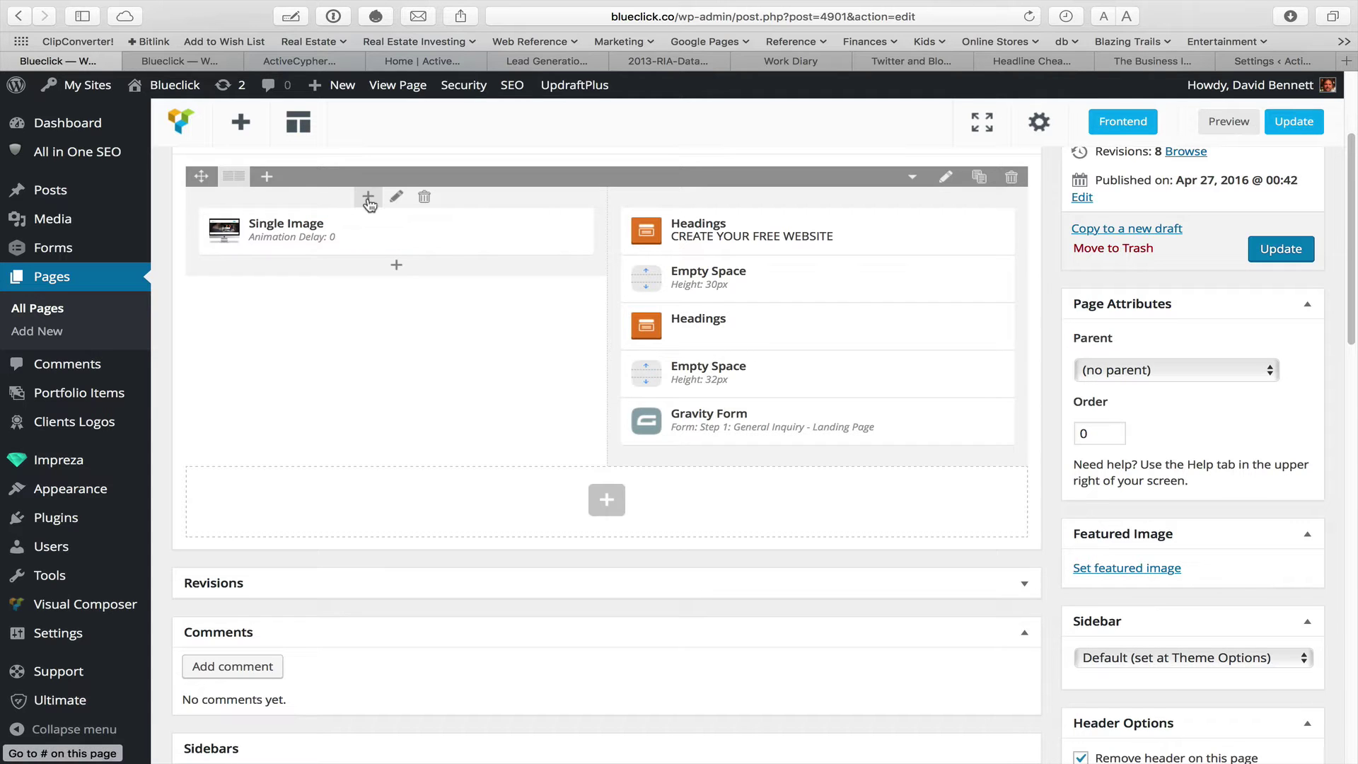
left_click(396, 266)
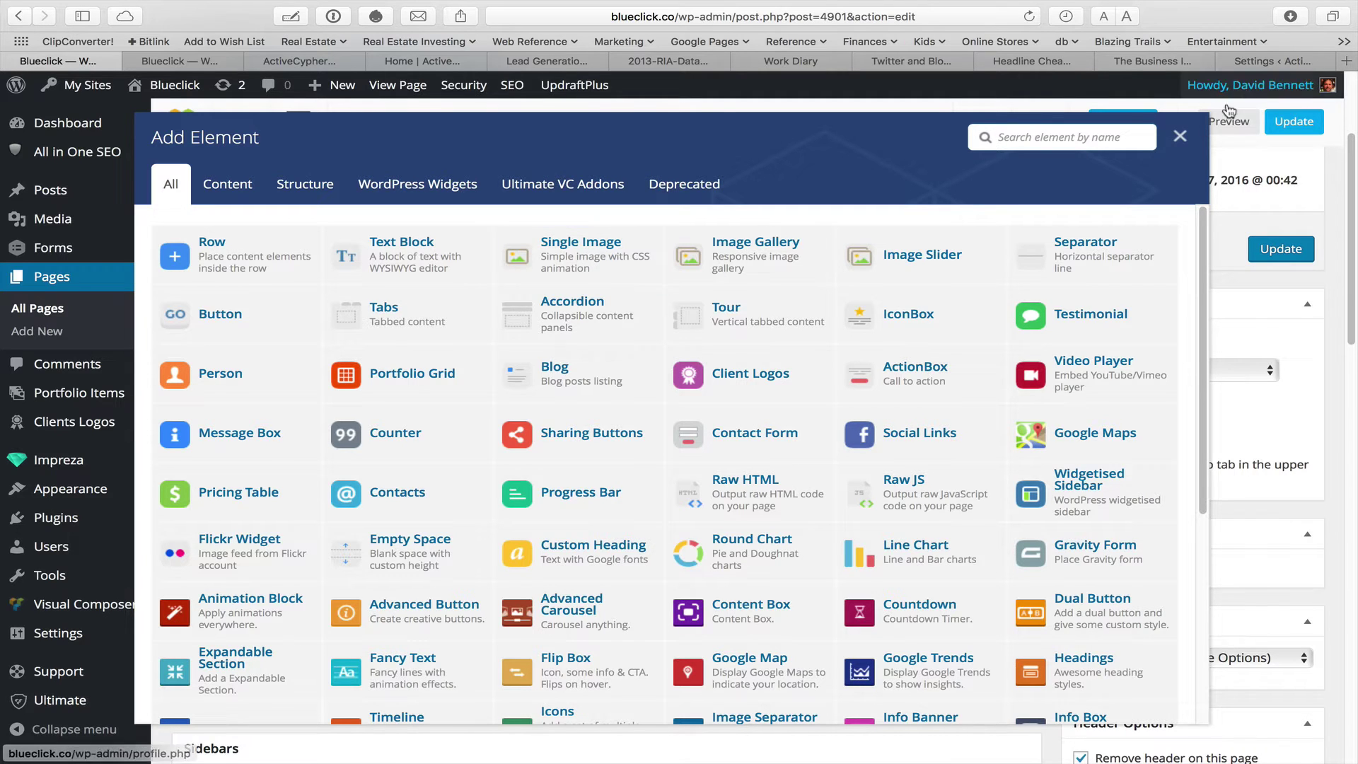
left_click(1179, 136)
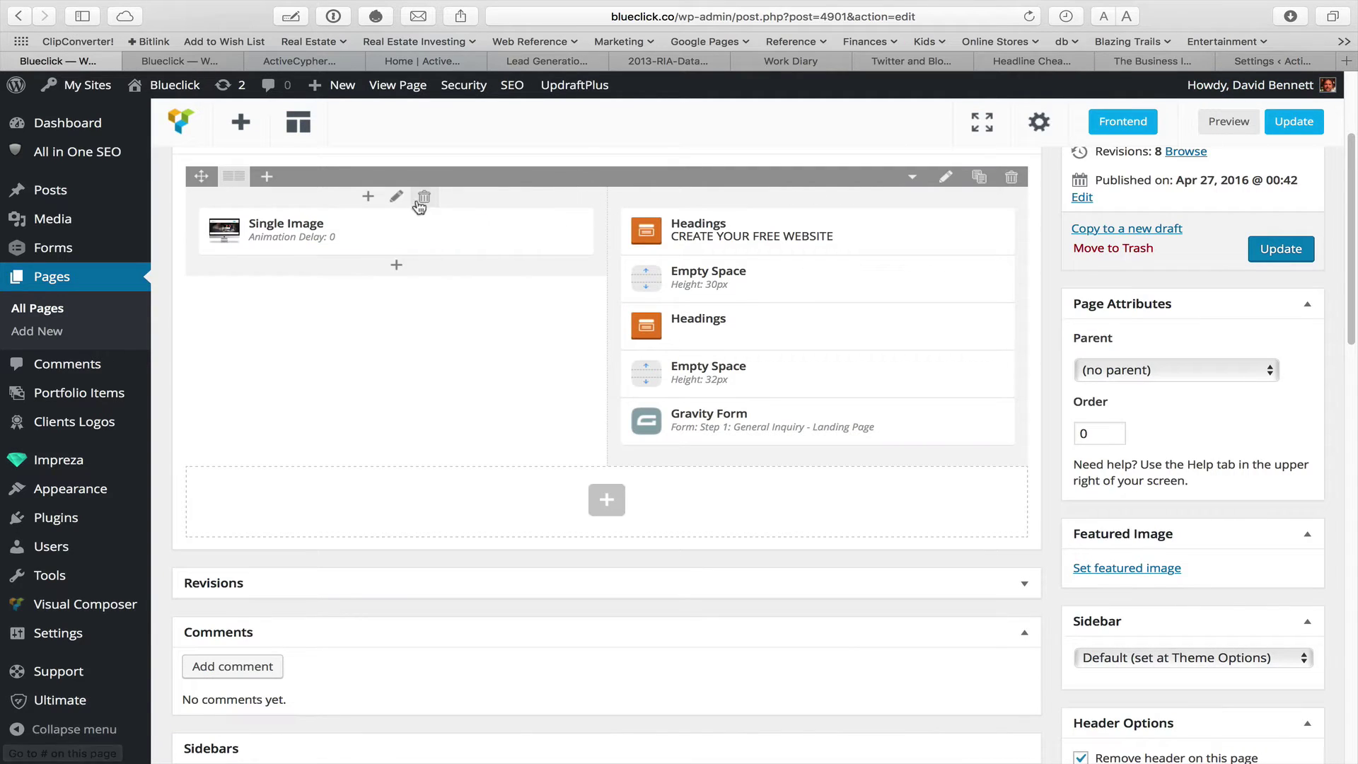
Step: In the Single Image settings, keep the 600xAny image size and align the image Left
left_click(414, 233)
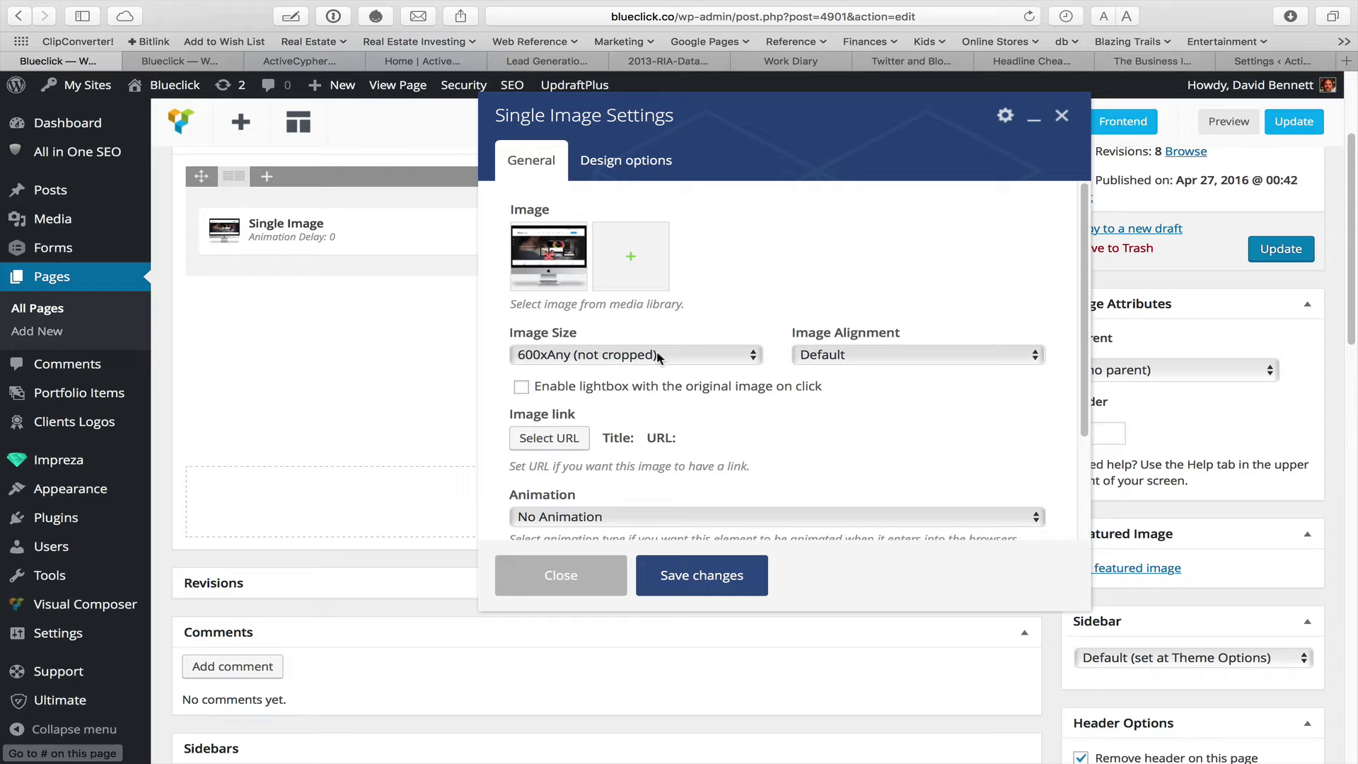
left_click(692, 357)
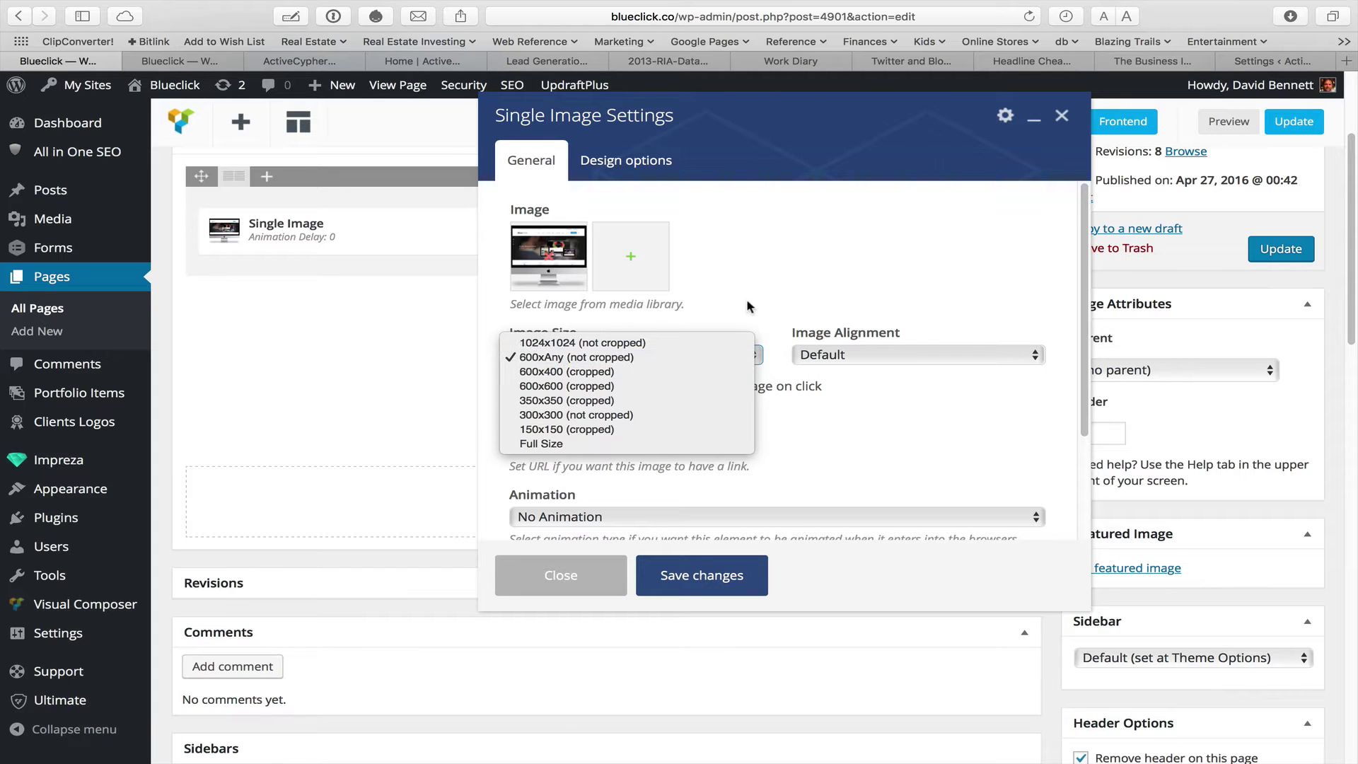
left_click(693, 357)
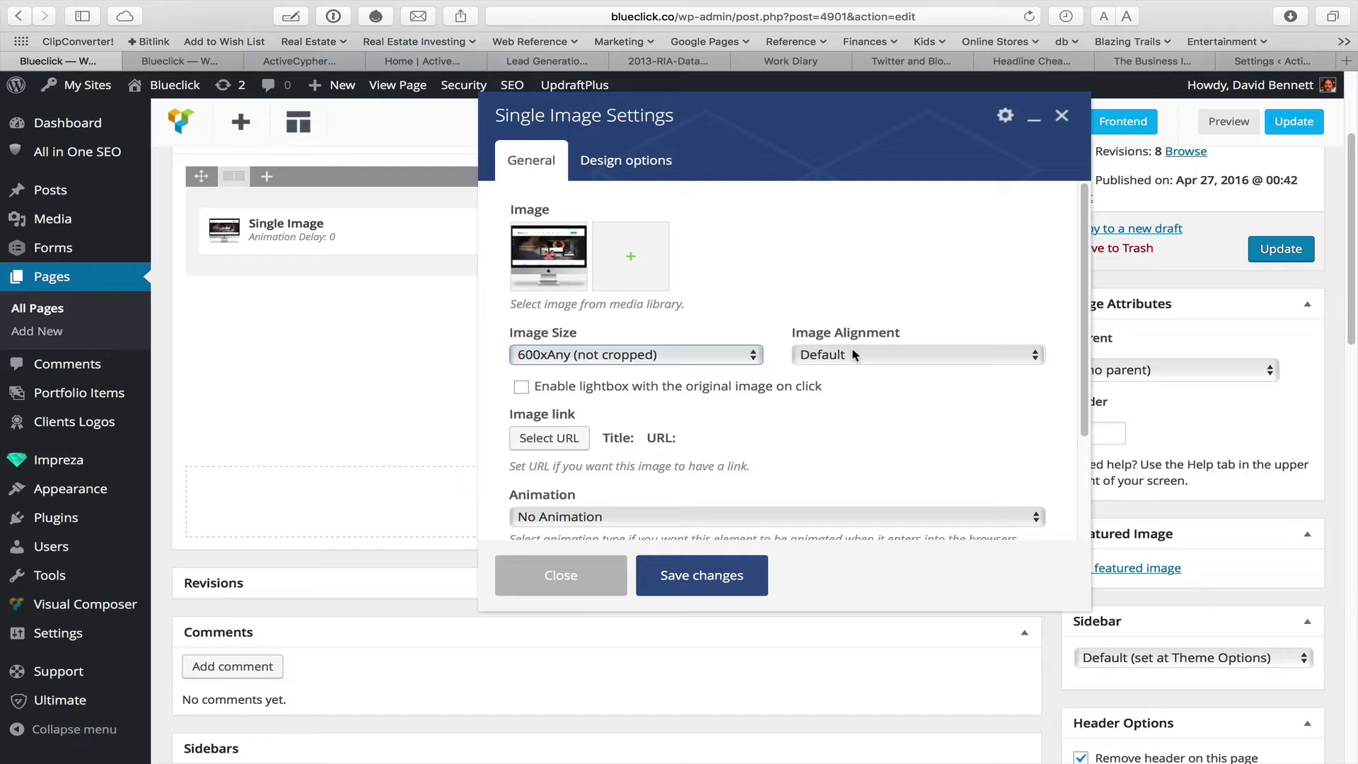
scroll(854, 377, "down", 5)
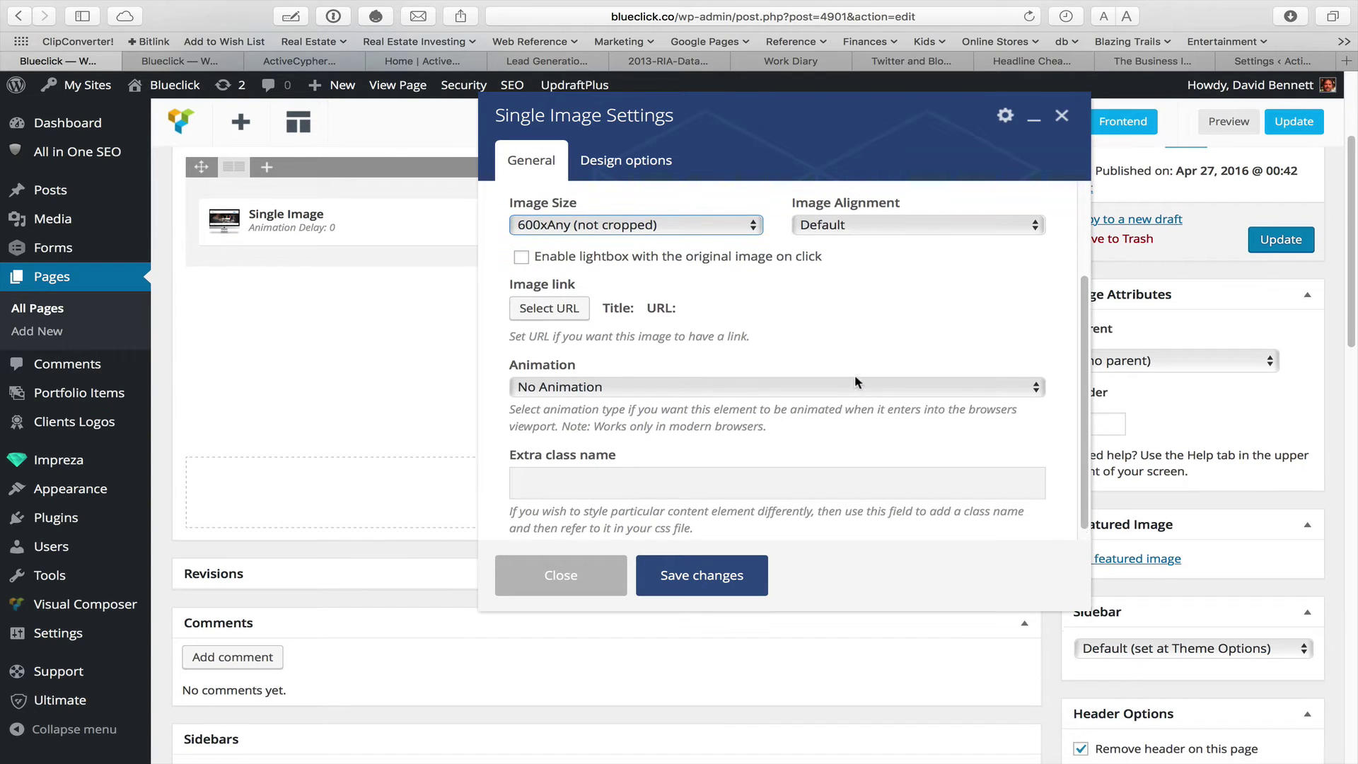
left_click(878, 221)
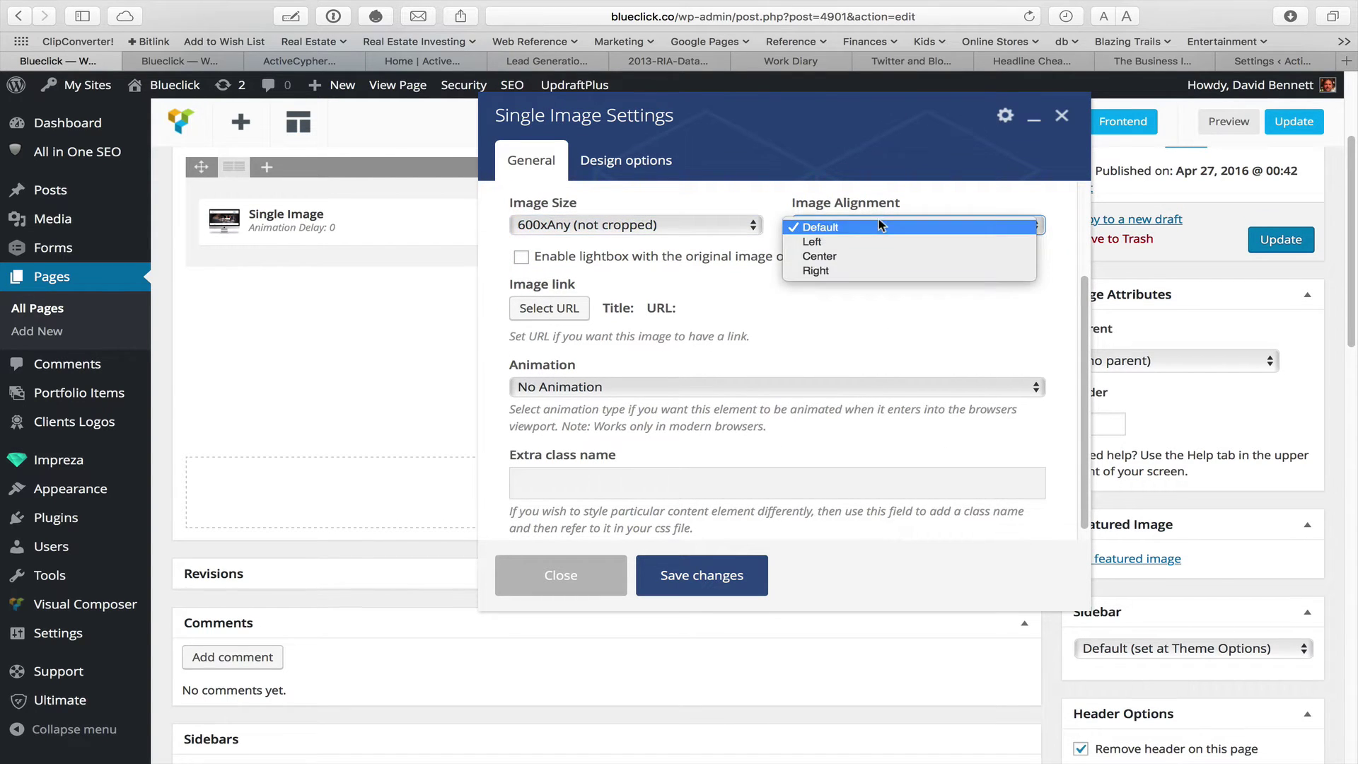
left_click(881, 249)
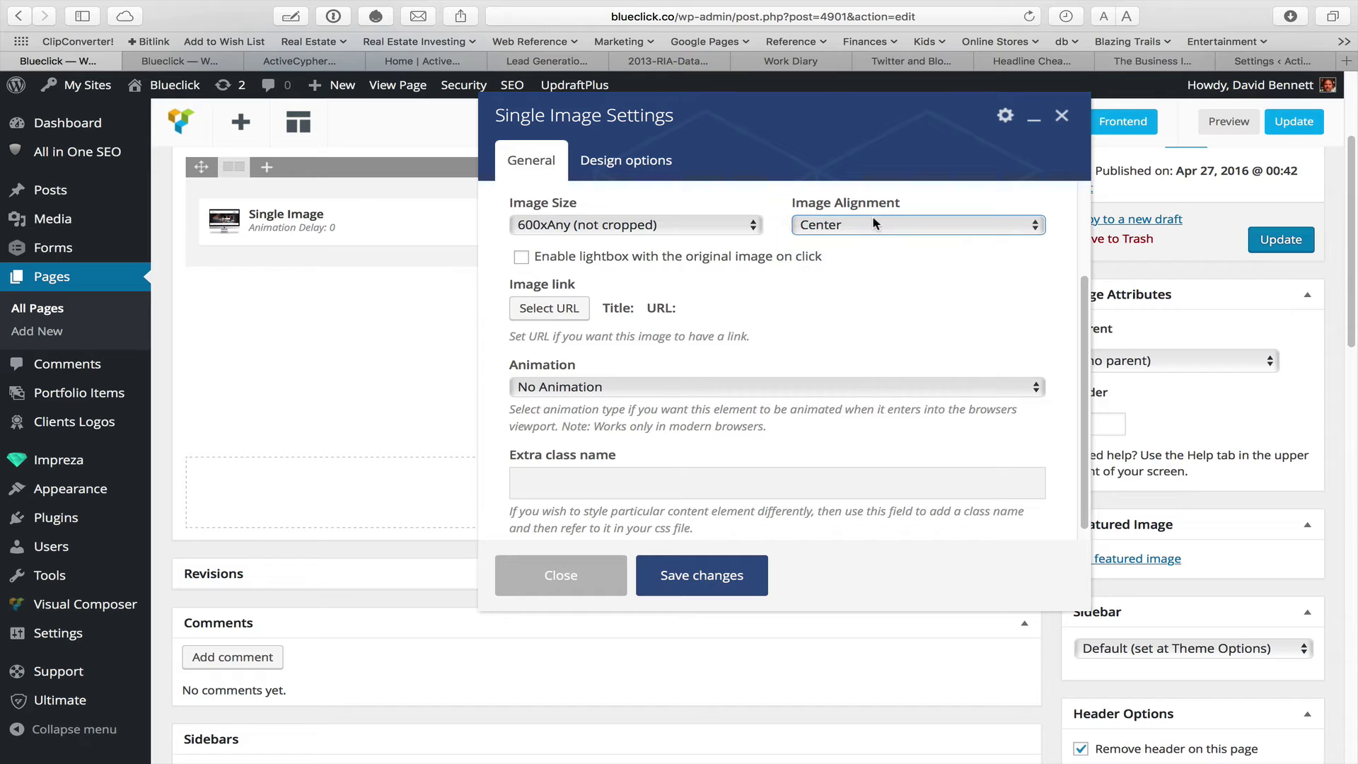
left_click(874, 224)
left_click(874, 214)
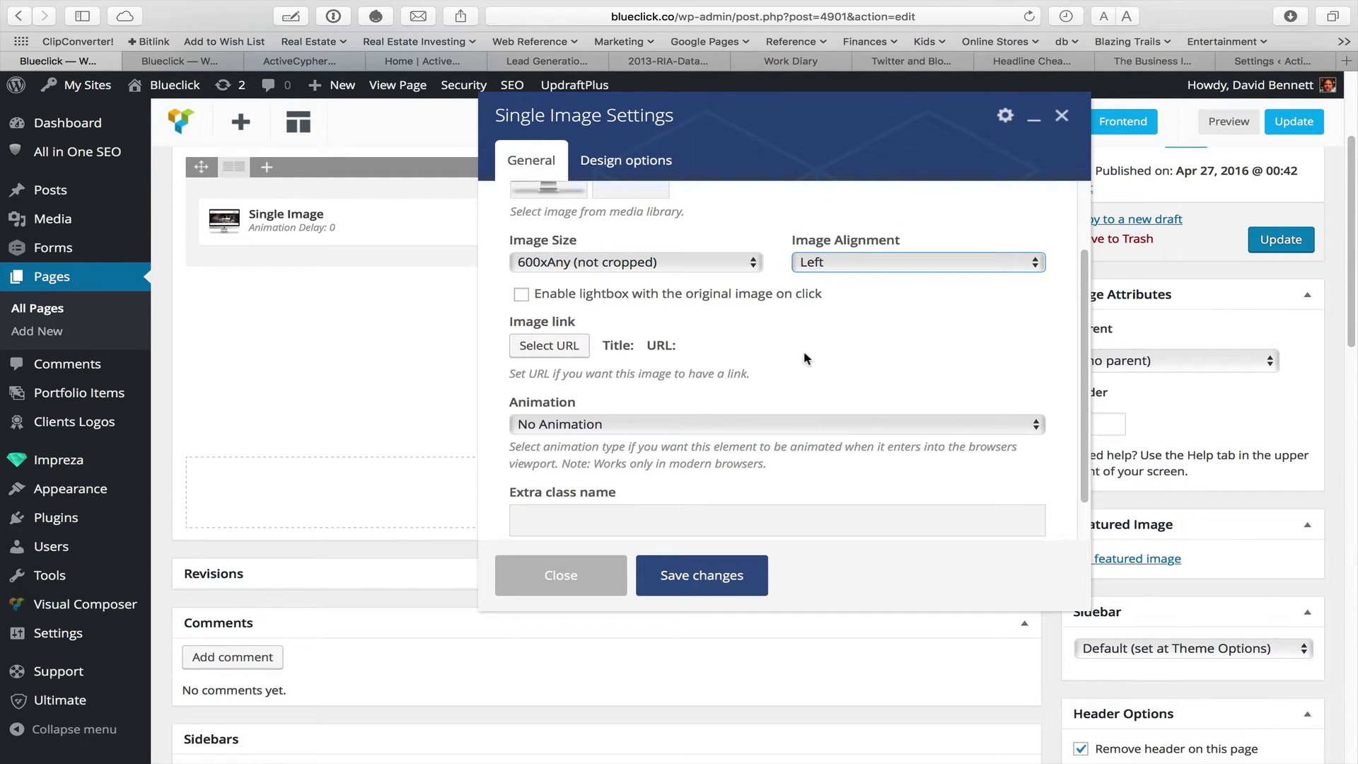
Step: Set the image animation to Appear From Center with a 0.2 second delay and save
scroll(803, 357, "down", 1)
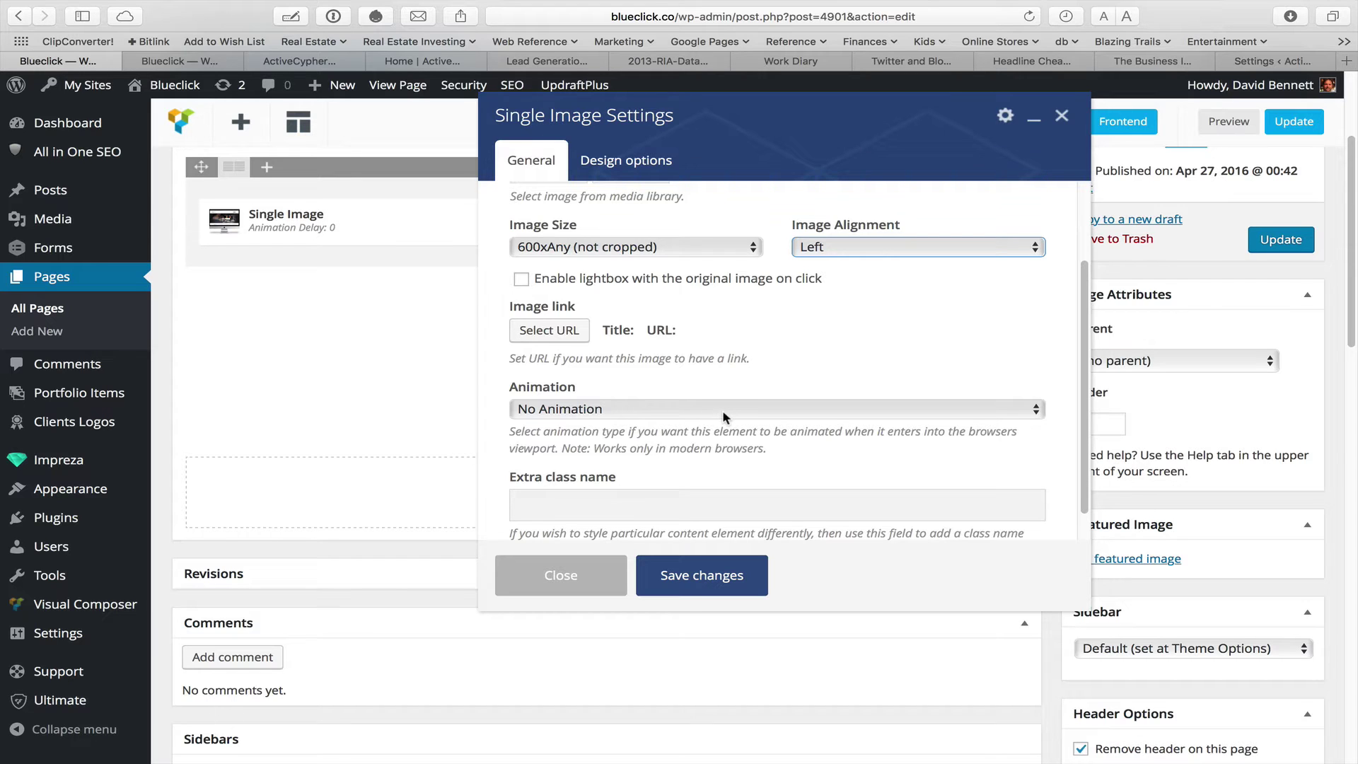
scroll(776, 348, "down", 1)
left_click(725, 389)
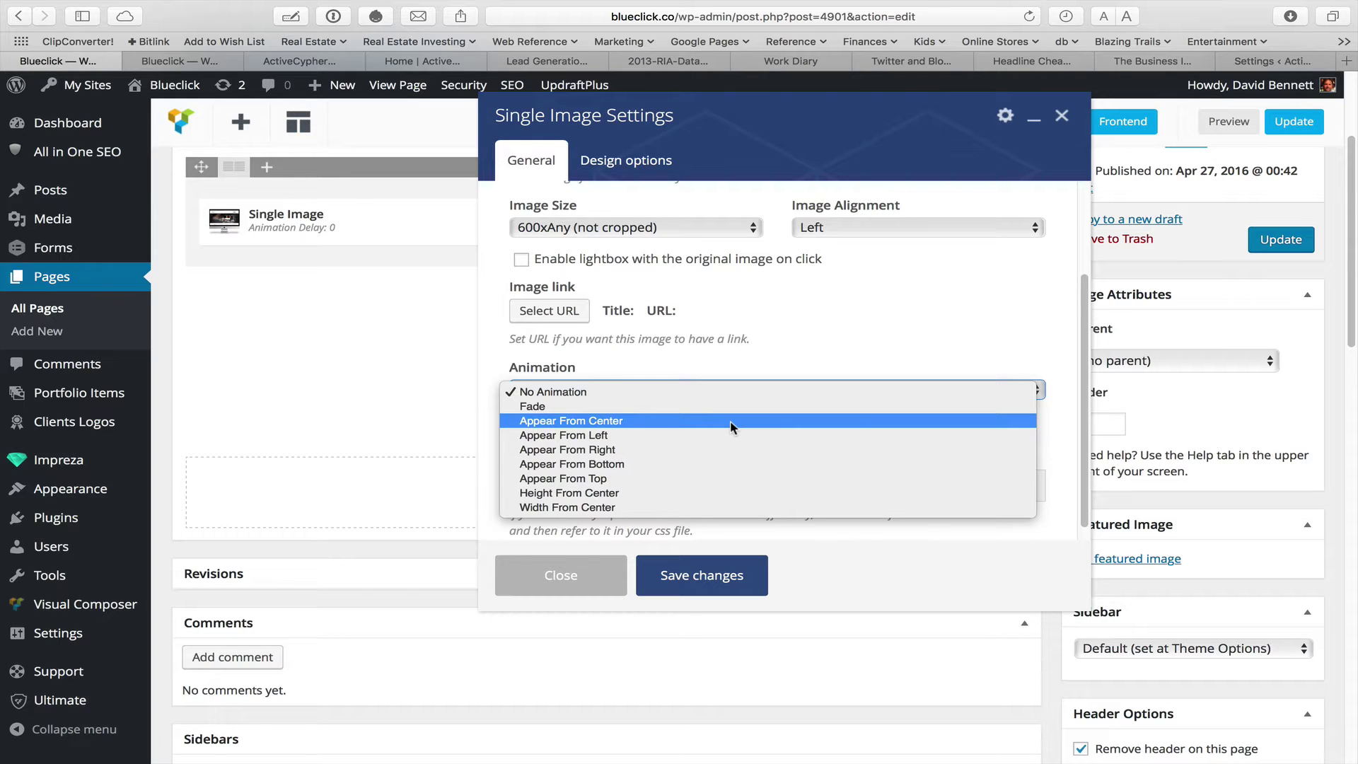
left_click(730, 422)
scroll(756, 357, "down", 3)
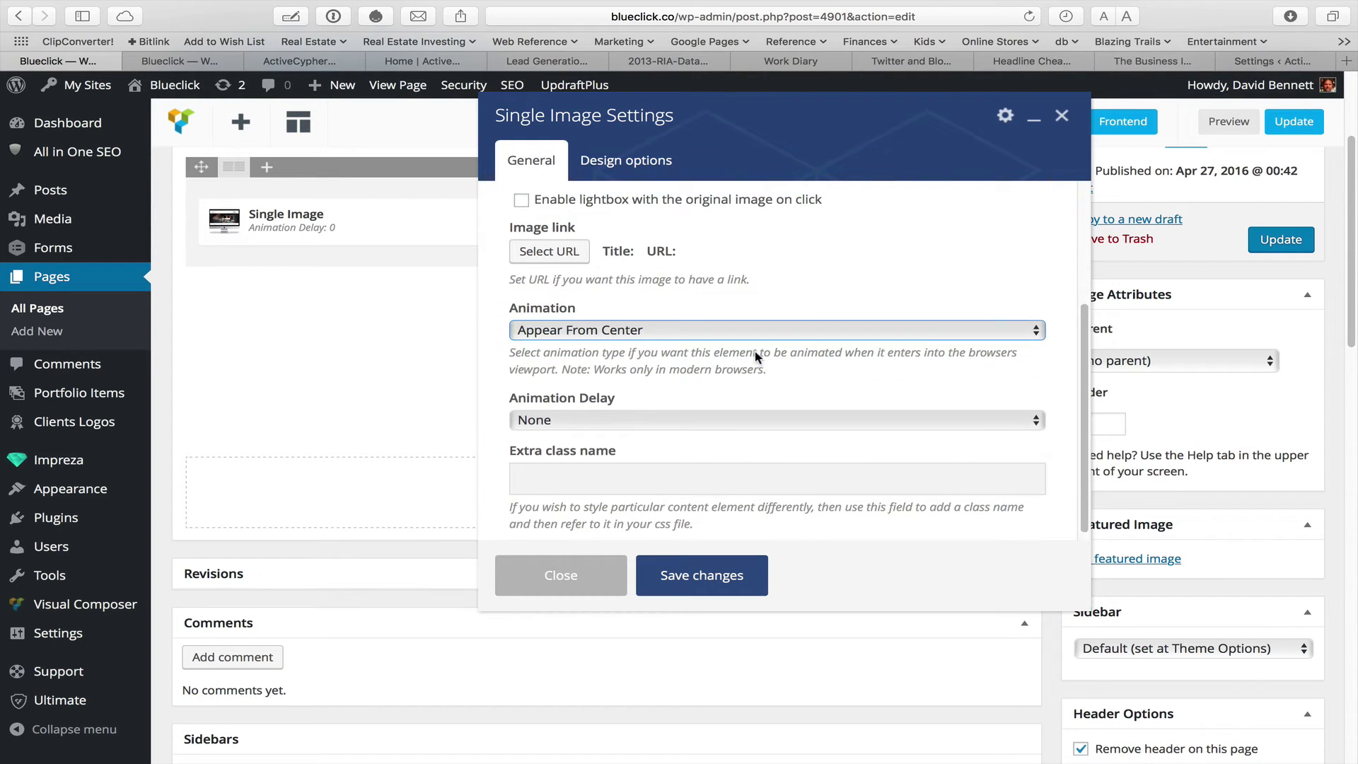
left_click(762, 413)
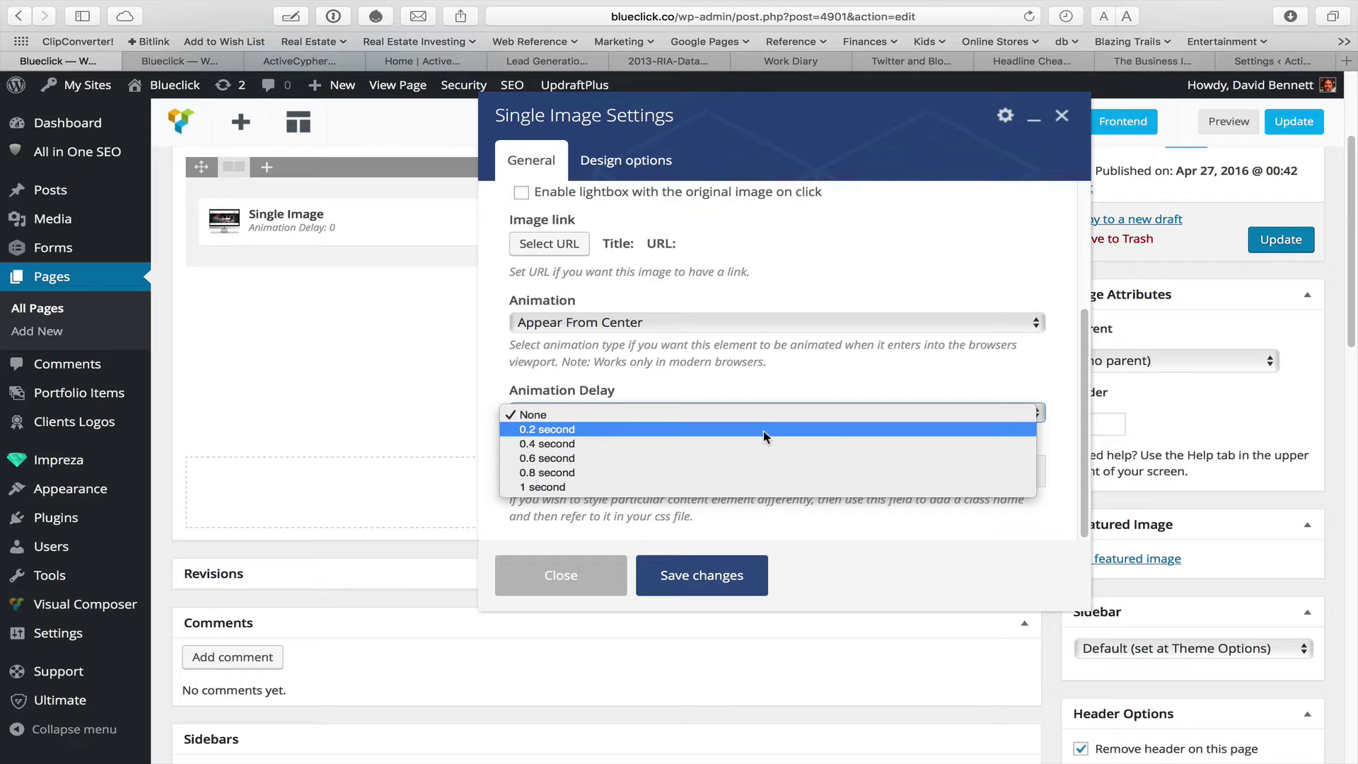
left_click(762, 429)
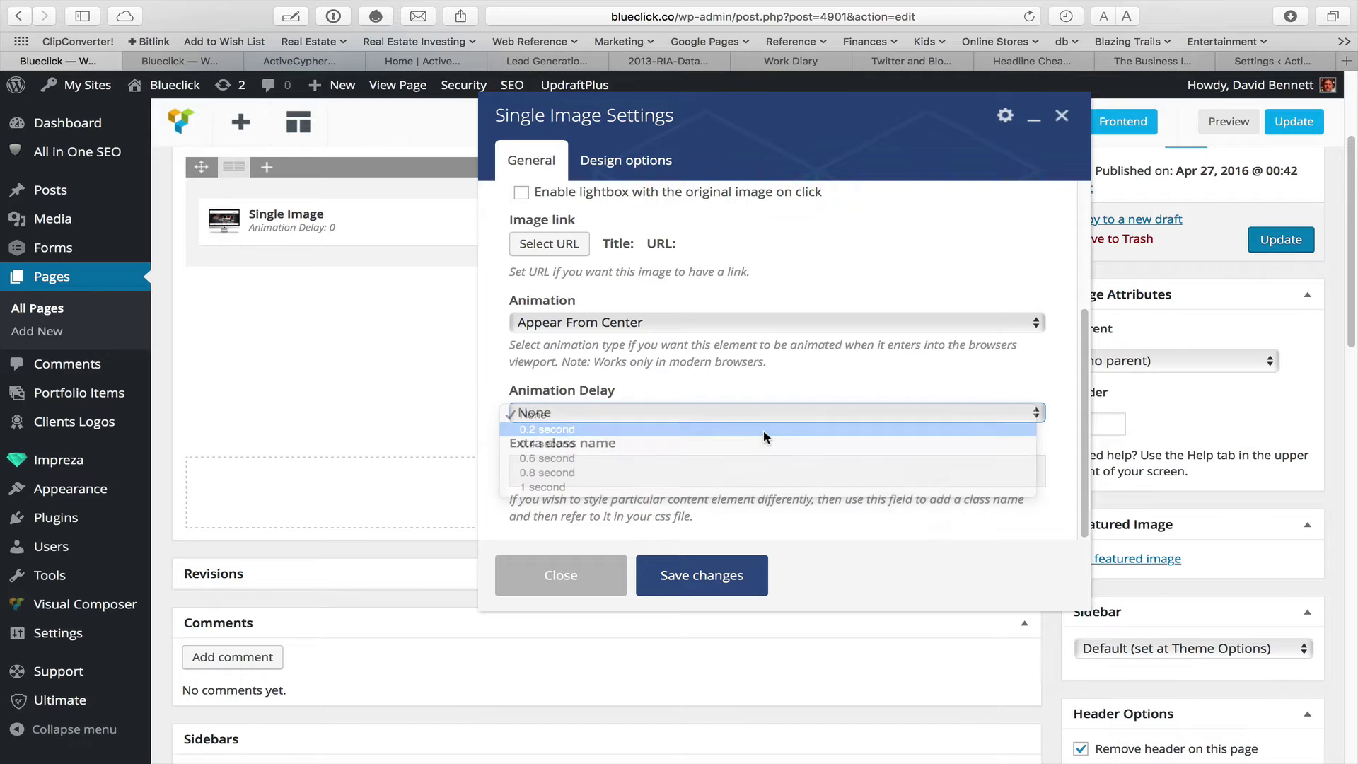
left_click(711, 573)
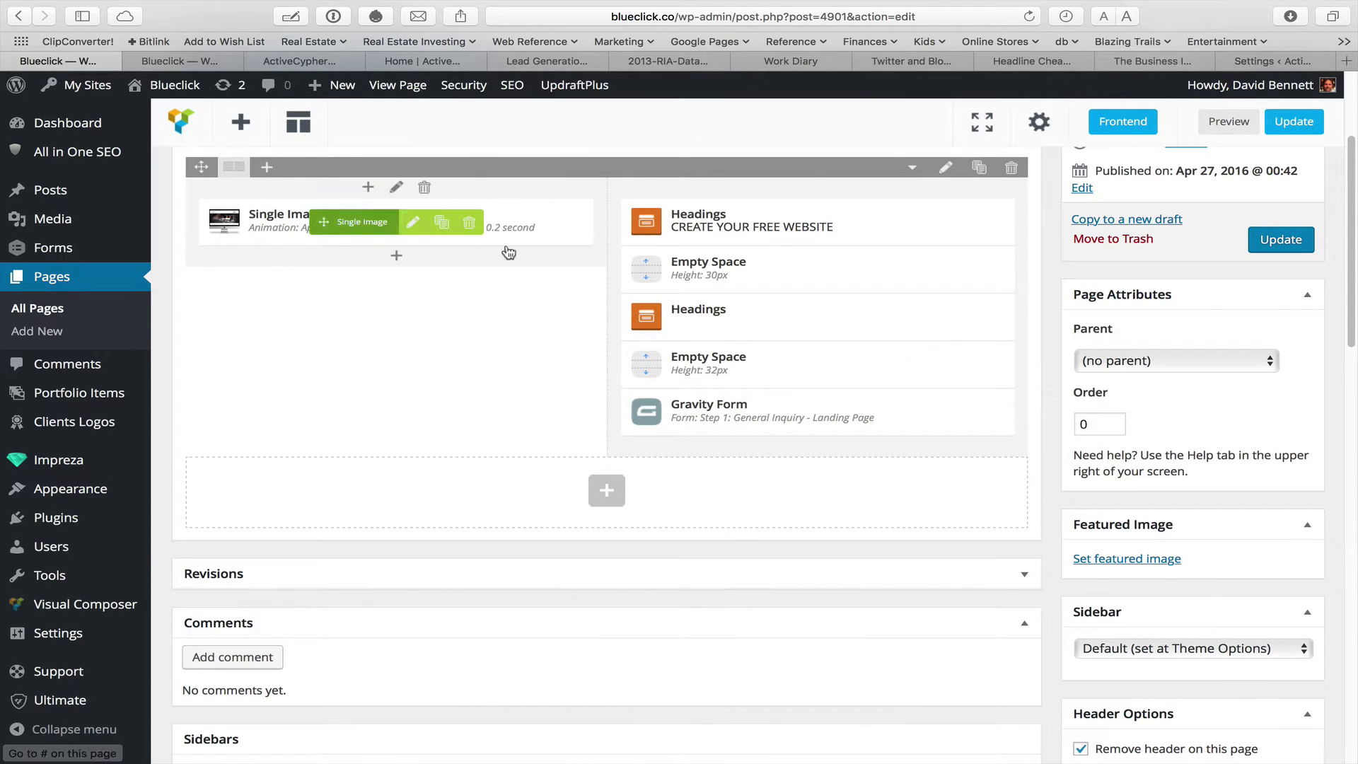
Step: Open the element picker below the Gravity Form, then close it, leaving the column unchanged
scroll(552, 367, "up", 5)
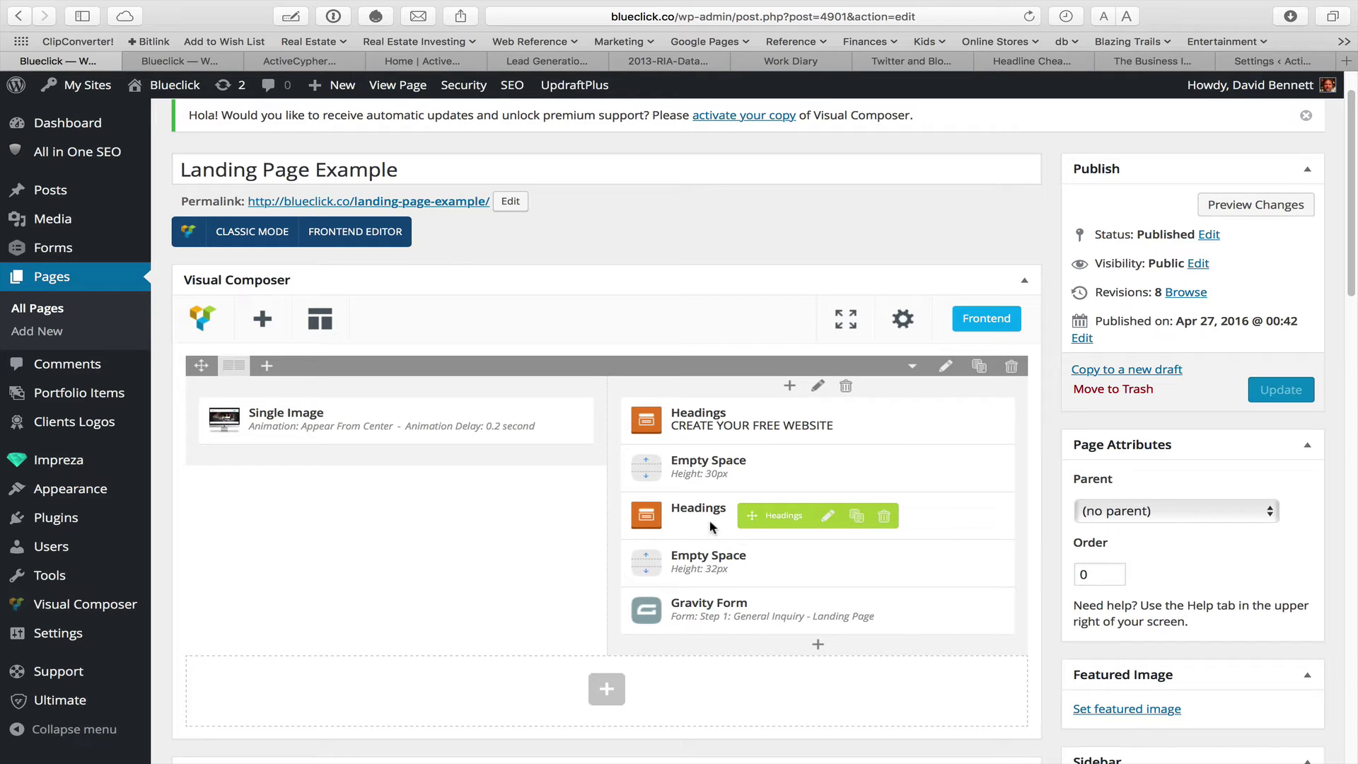
left_click(818, 646)
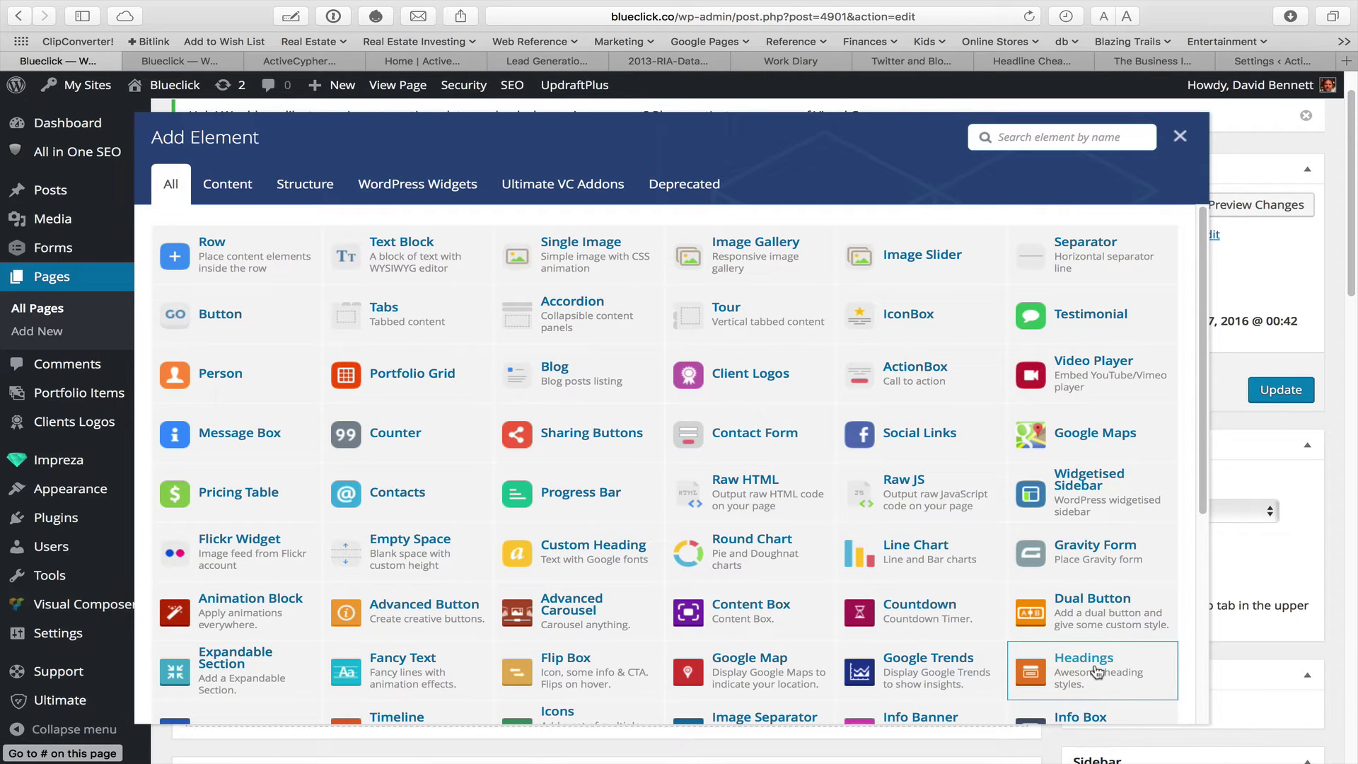
left_click(1179, 138)
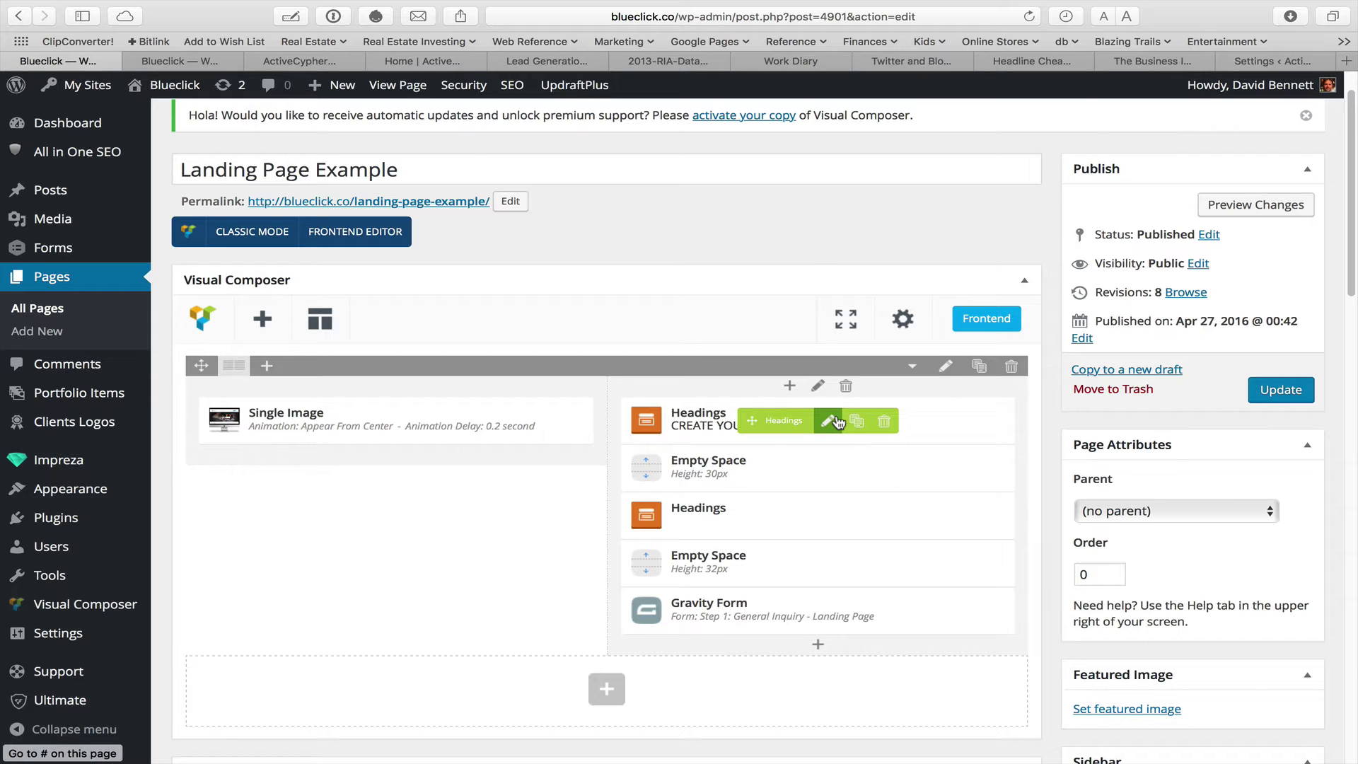
left_click(836, 421)
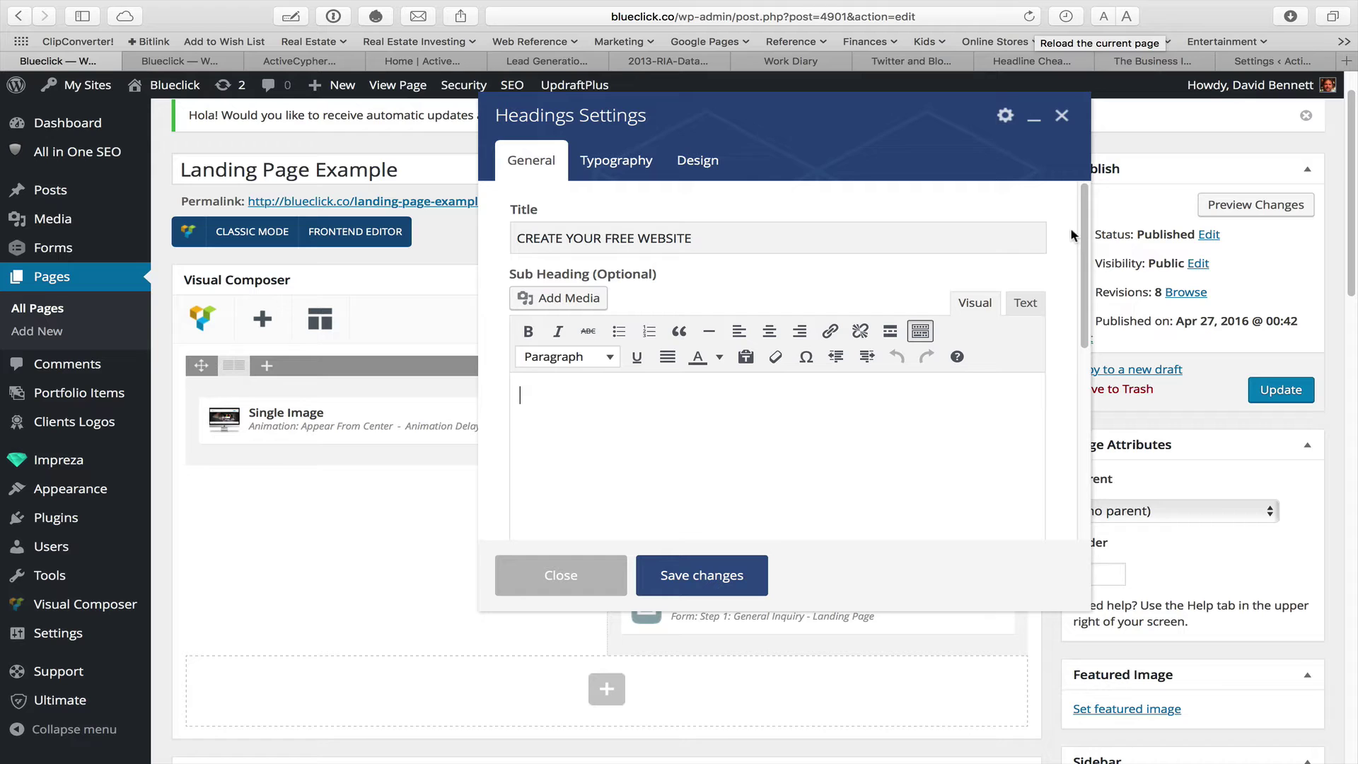
left_click(1006, 117)
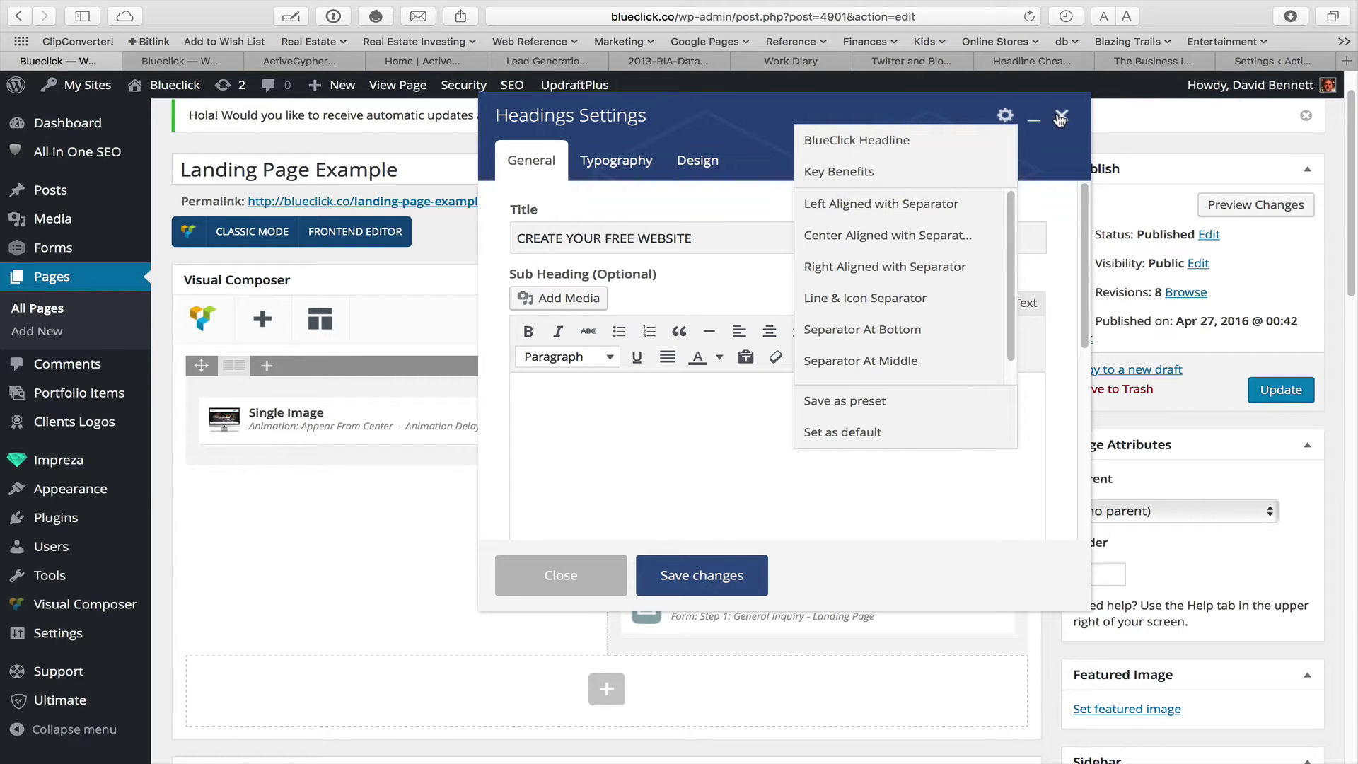
left_click(606, 169)
scroll(688, 429, "down", 3)
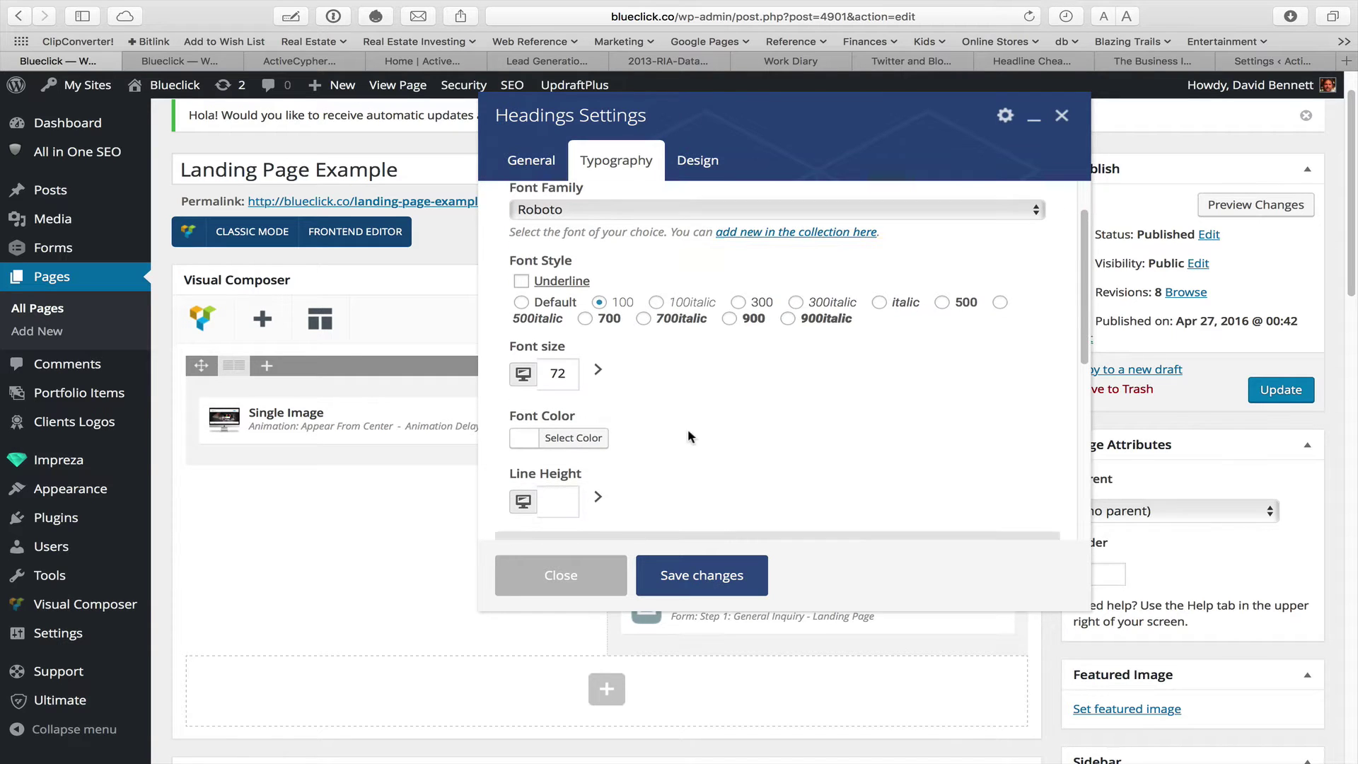
scroll(767, 396, "up", 2)
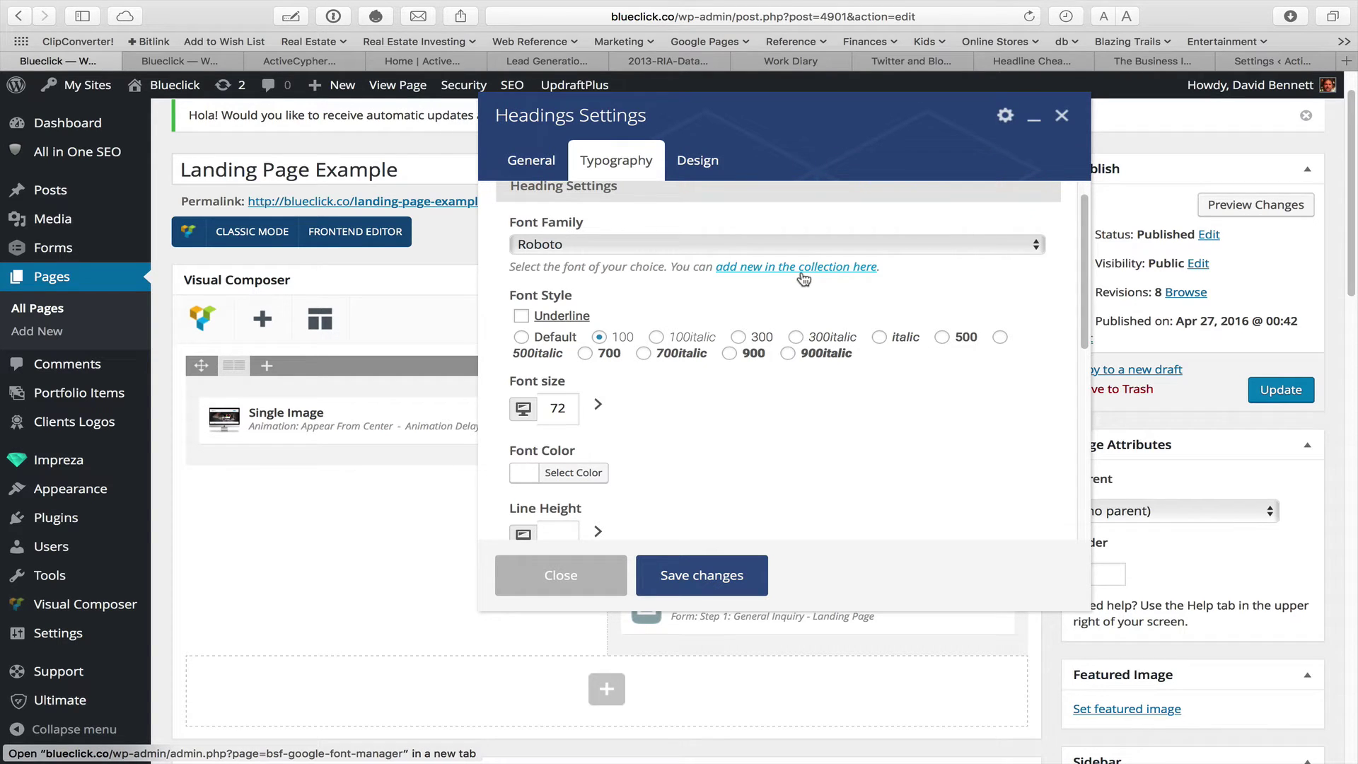
scroll(925, 272, "up", 1)
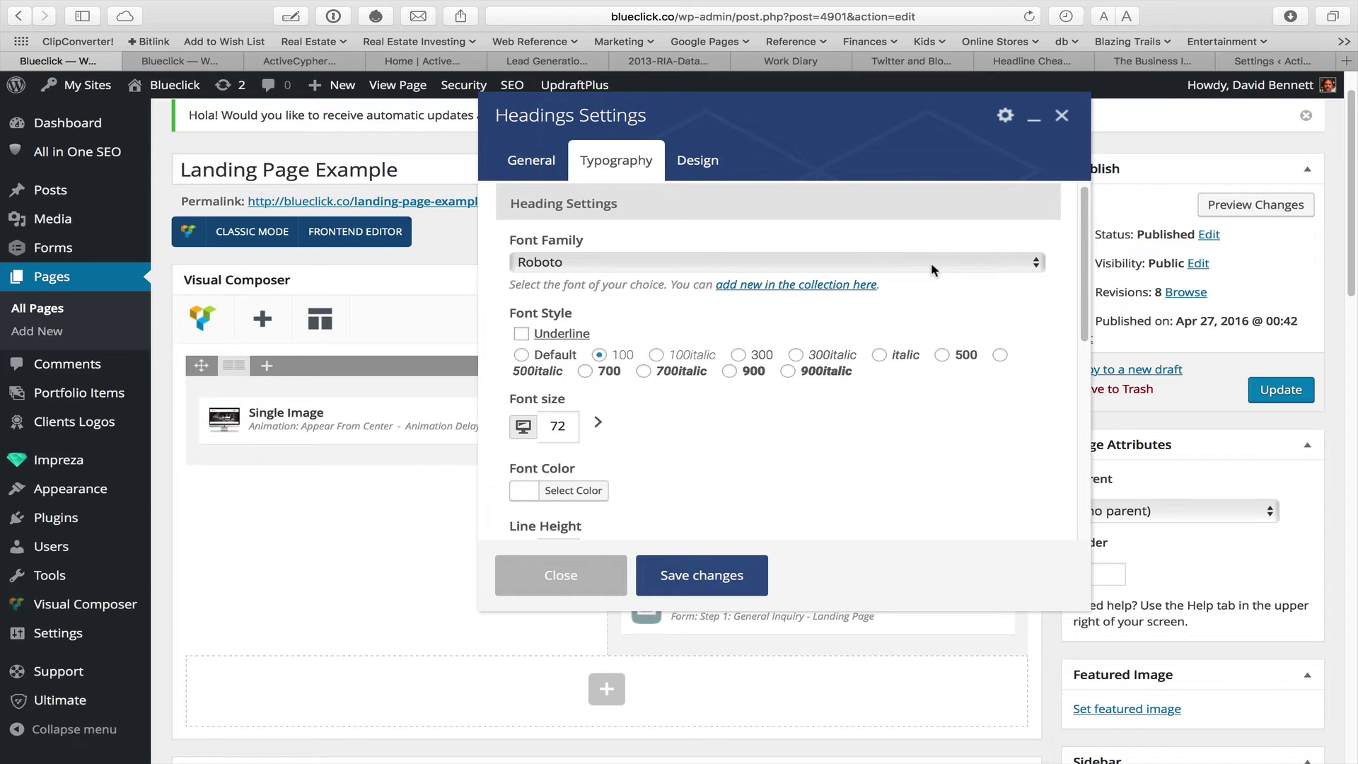
left_click(930, 262)
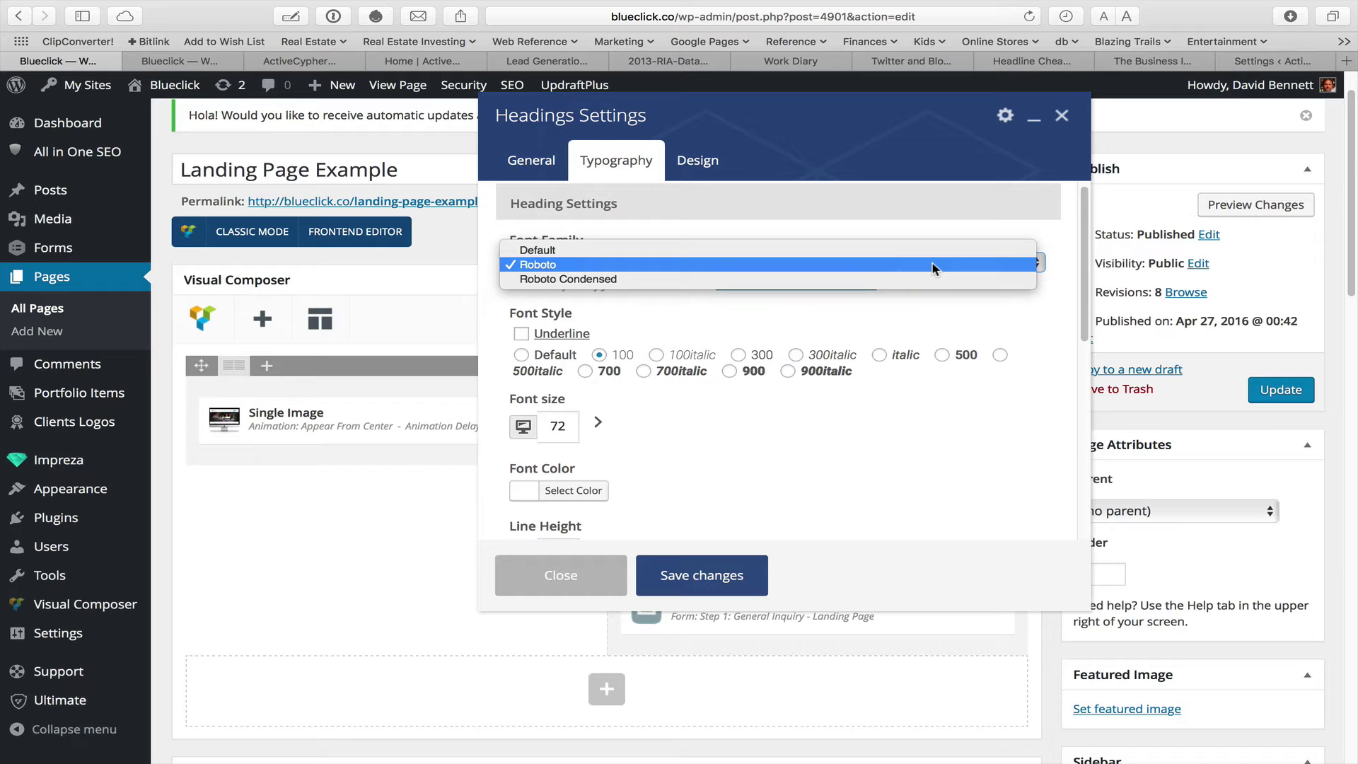
left_click(1068, 280)
scroll(657, 461, "down", 2)
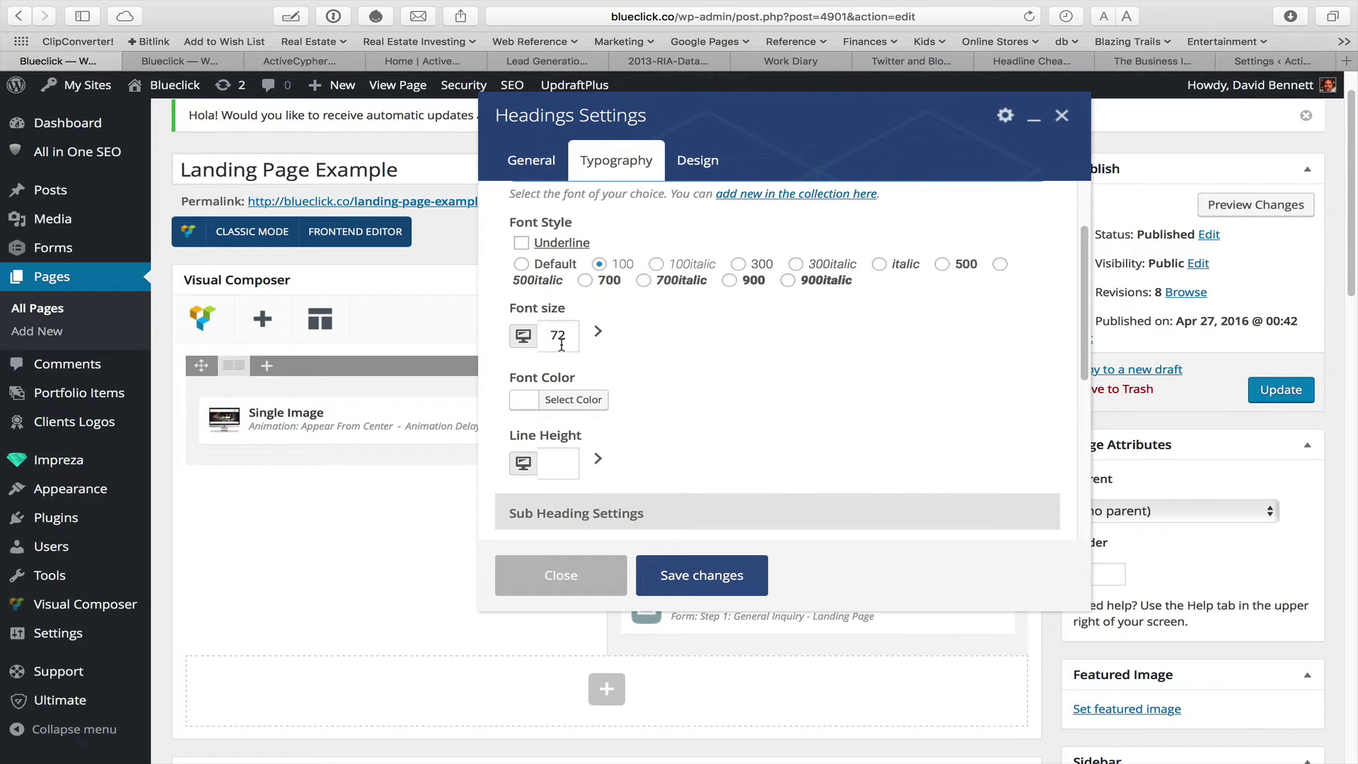
scroll(754, 416, "down", 4)
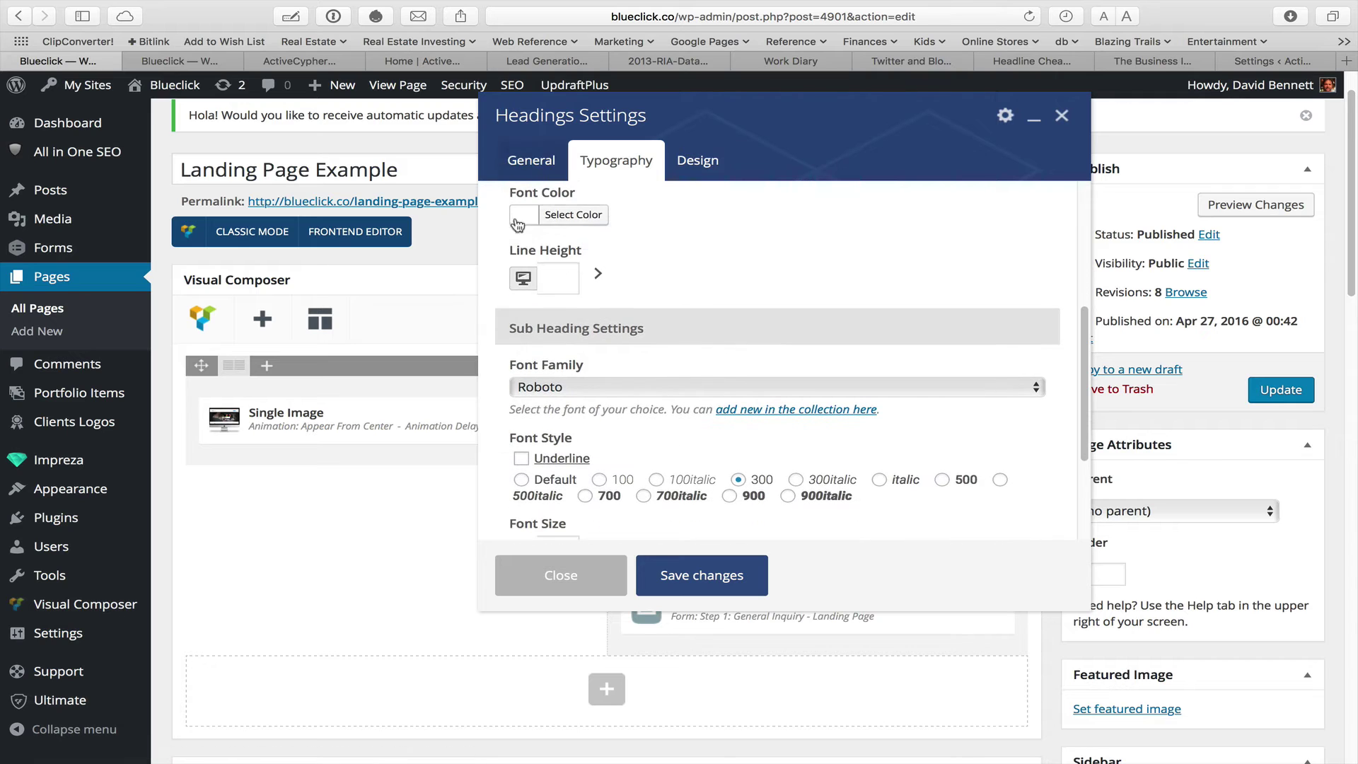
scroll(826, 295, "up", 5)
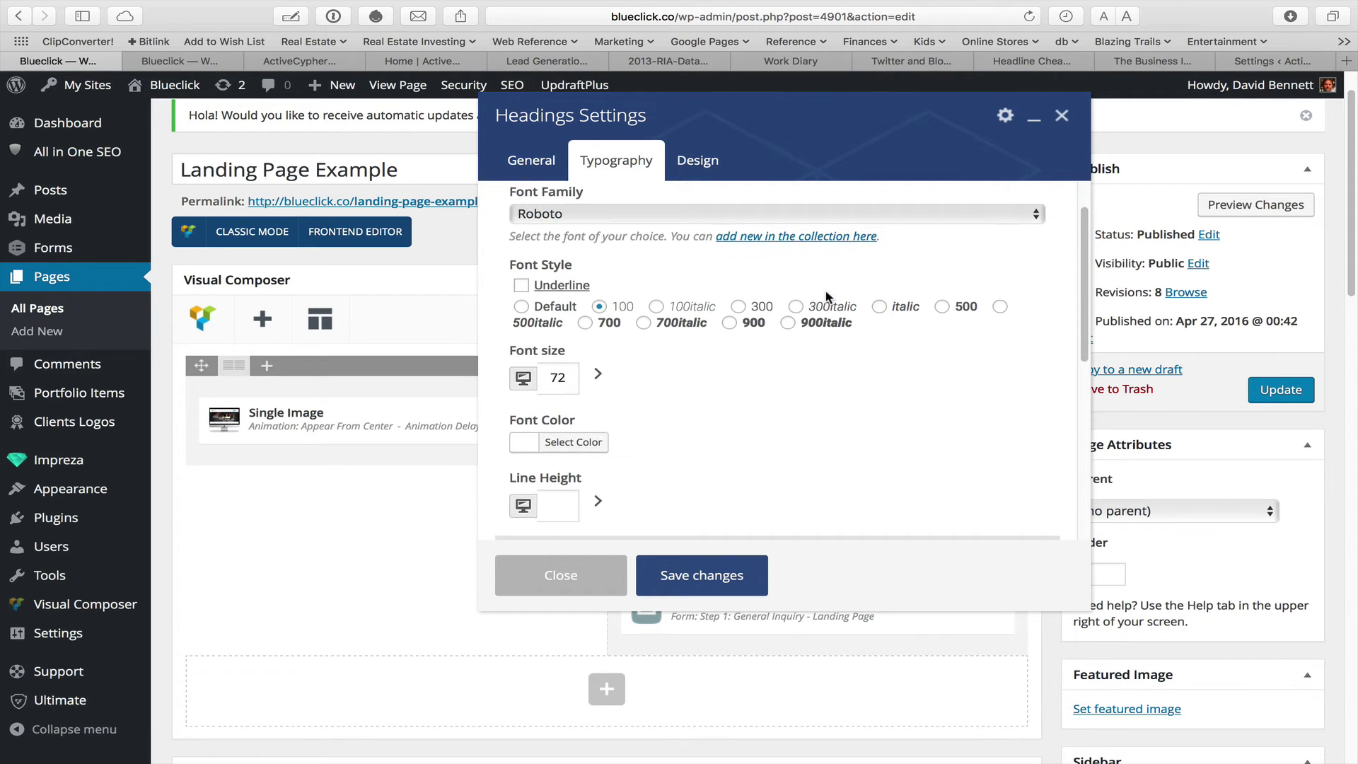
scroll(872, 366, "down", 6)
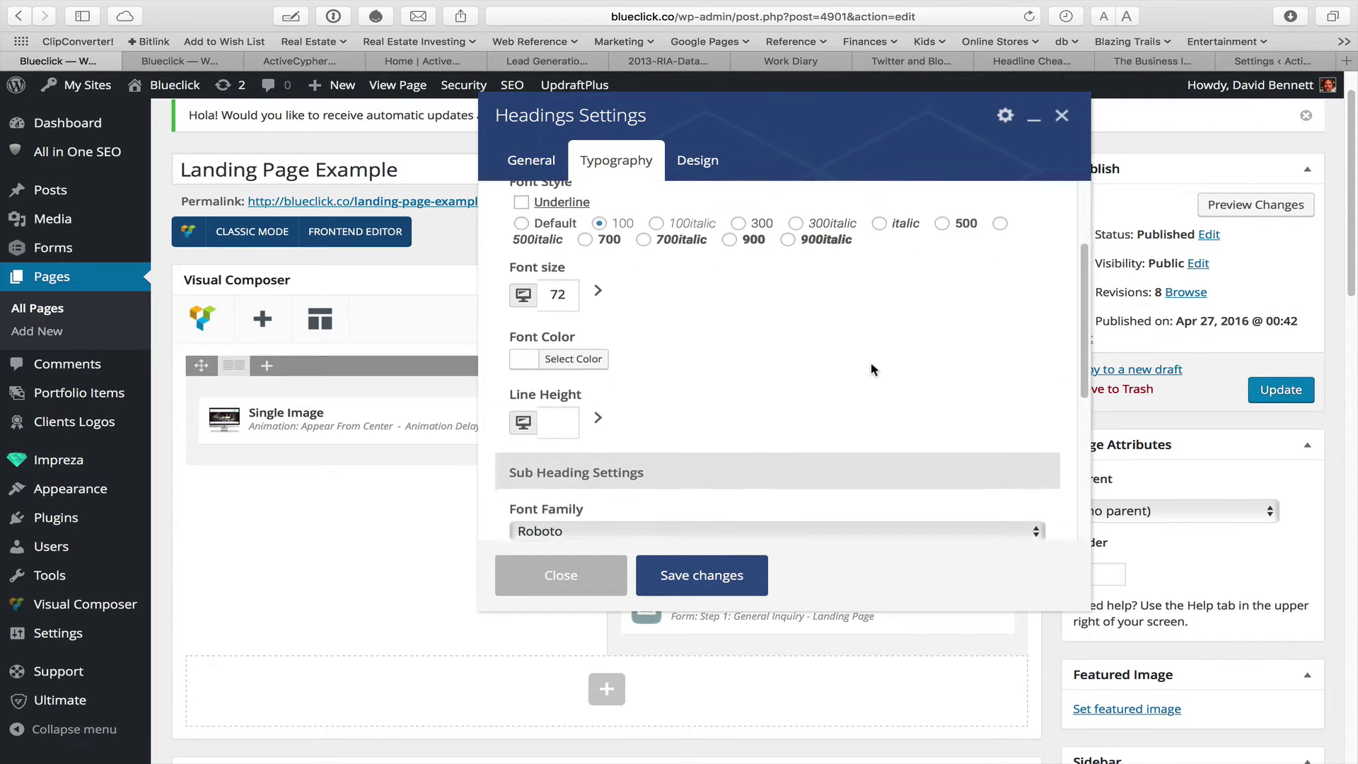
scroll(872, 368, "down", 2)
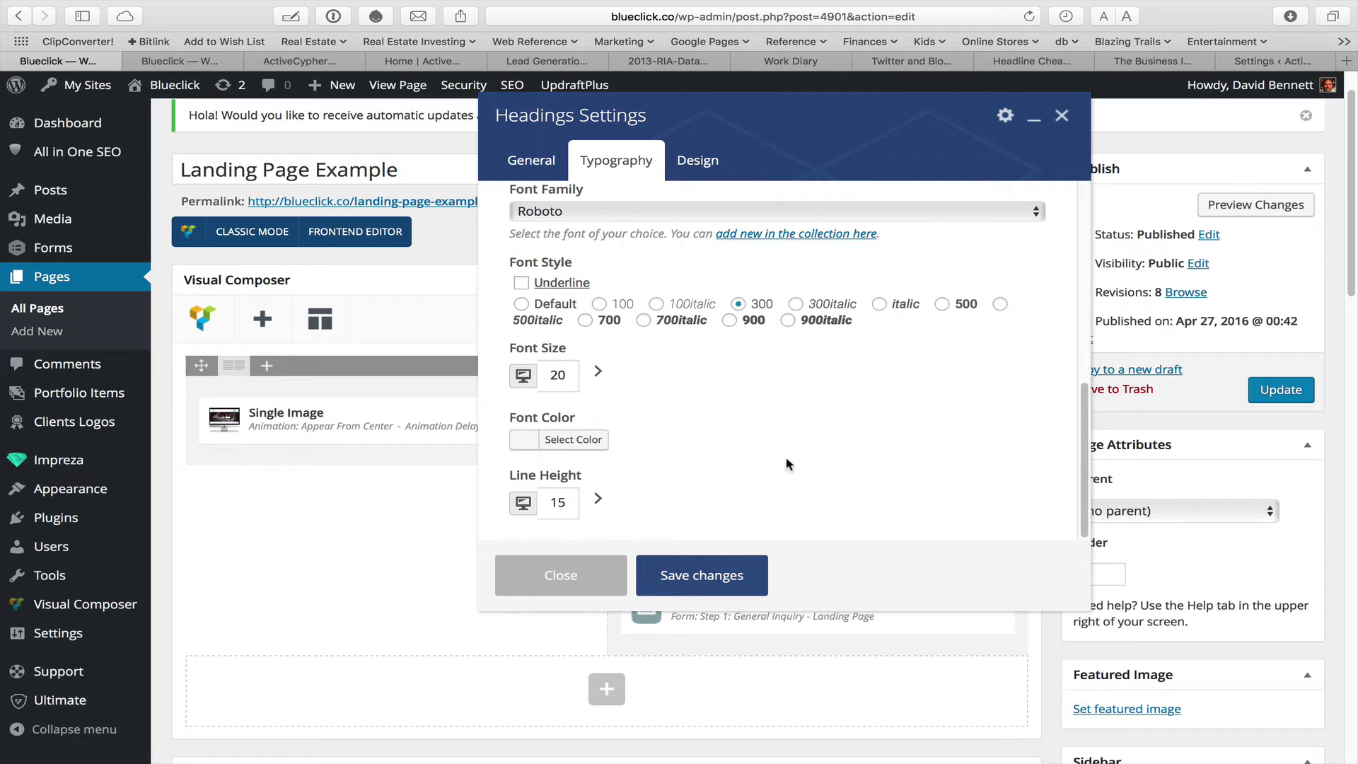
scroll(736, 401, "up", 3)
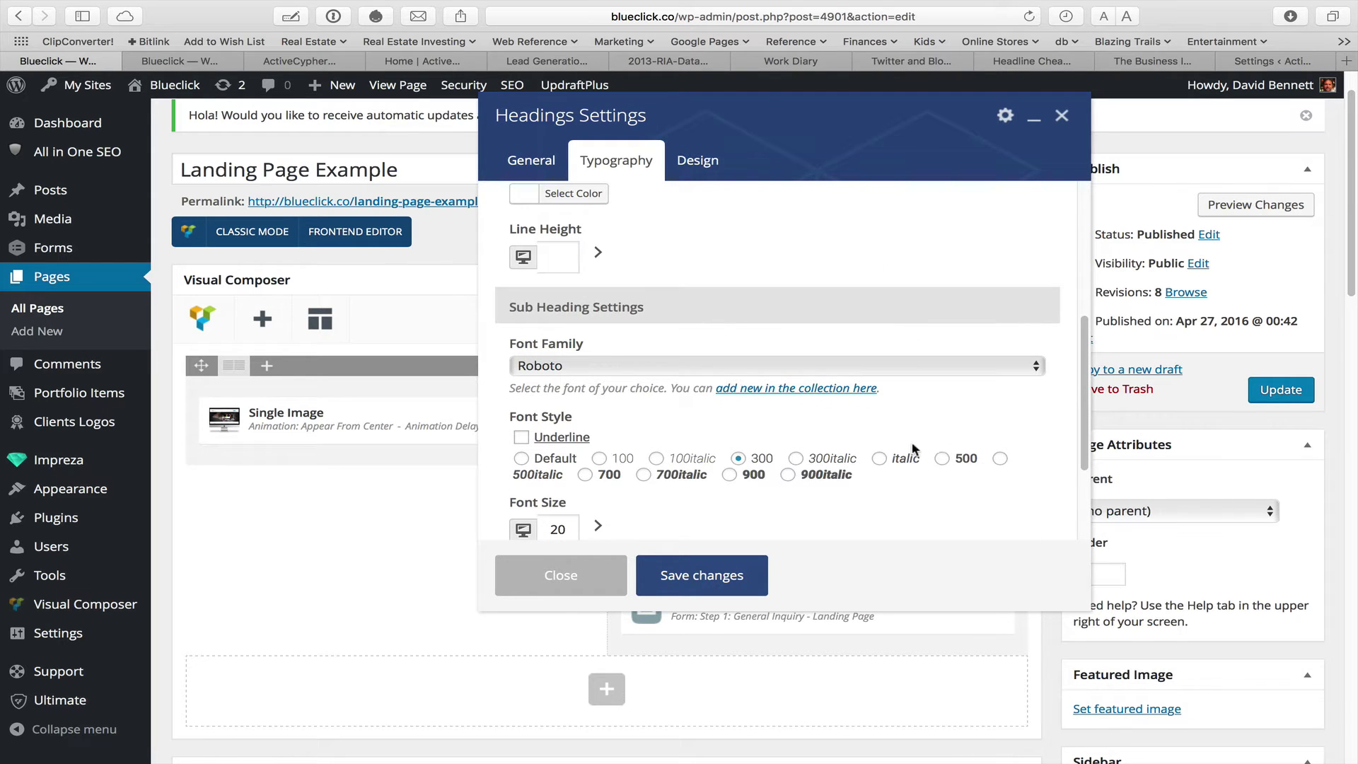
scroll(982, 490, "down", 4)
scroll(982, 491, "up", 1)
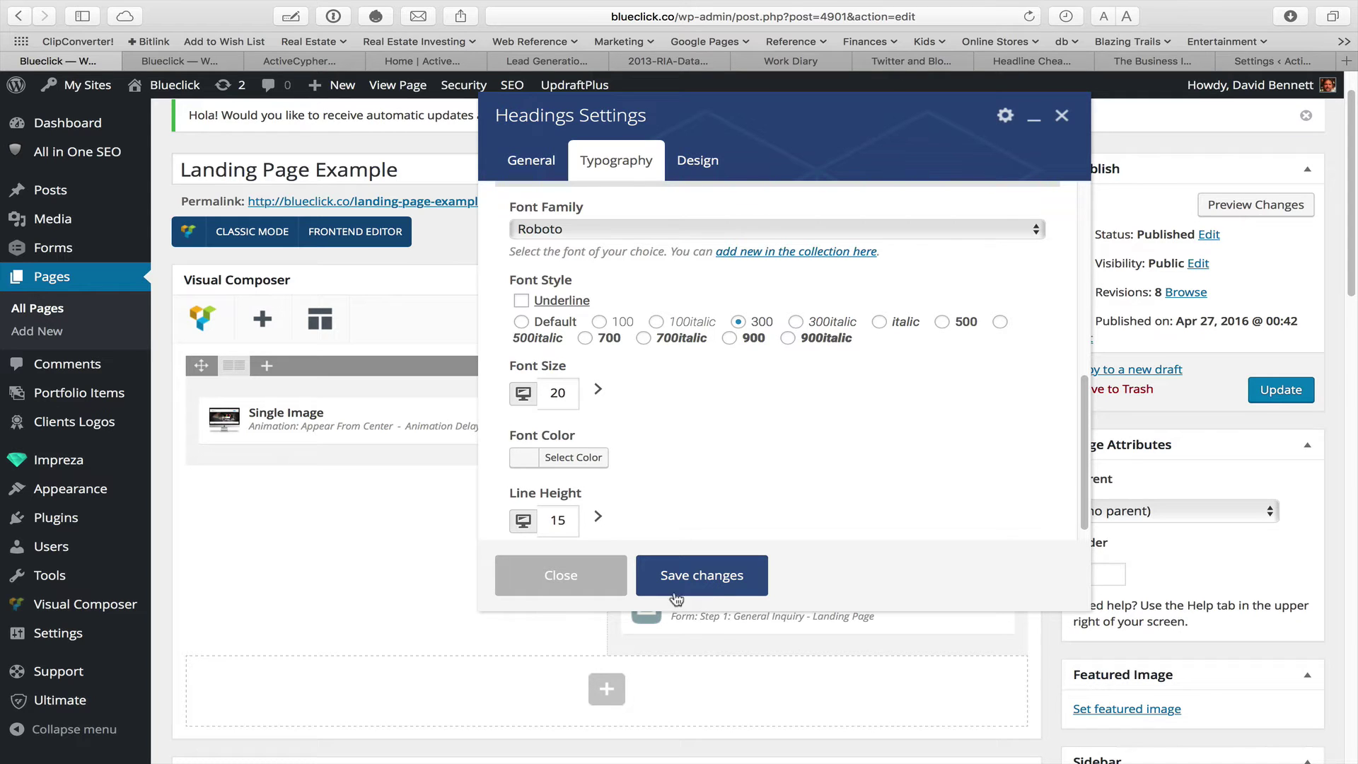
left_click(562, 575)
scroll(1061, 526, "down", 5)
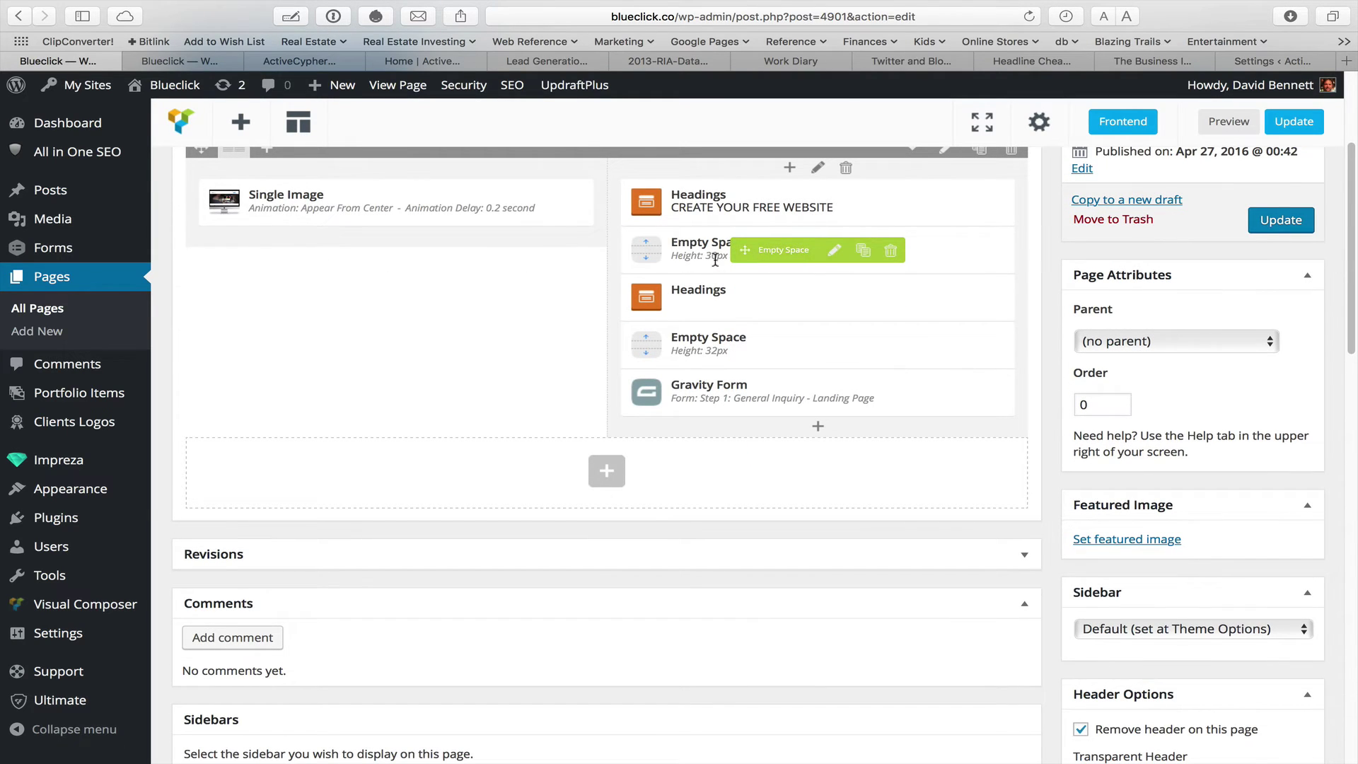
left_click(827, 297)
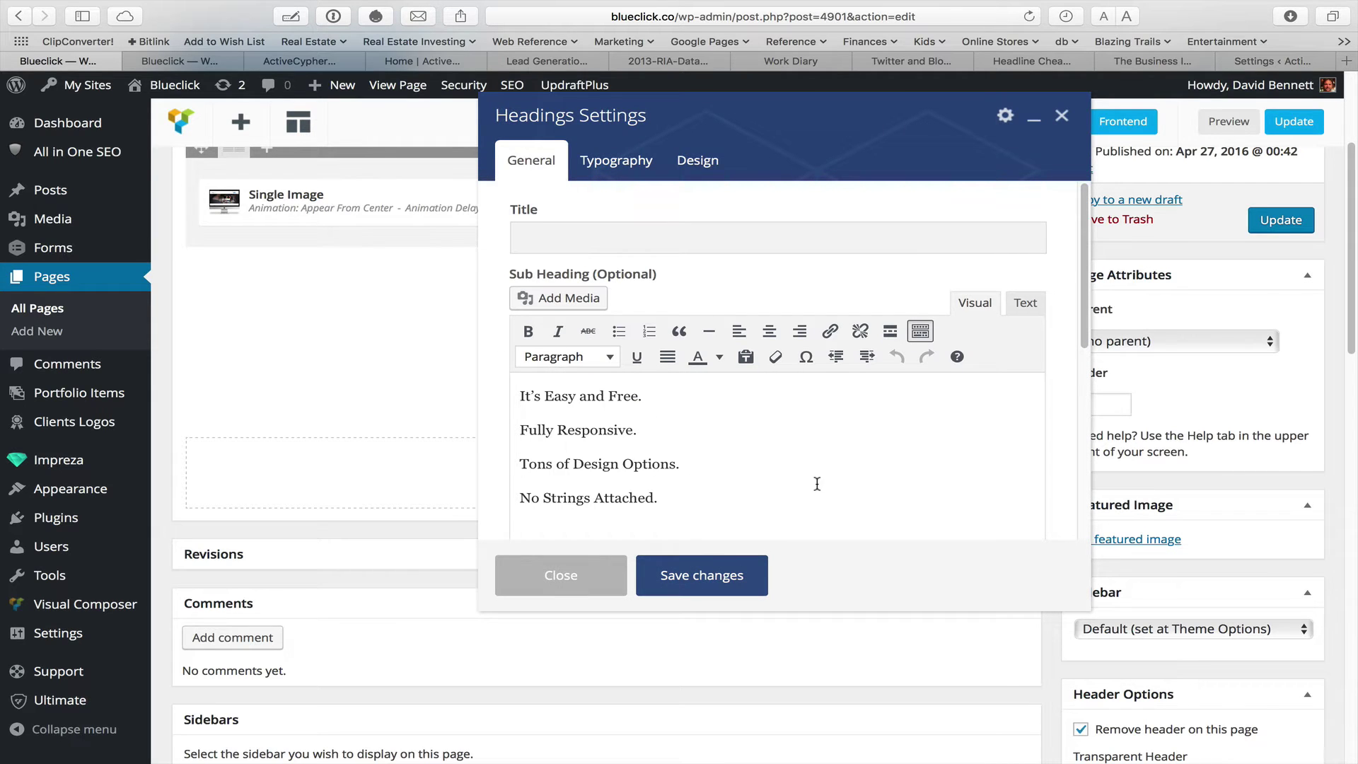
scroll(817, 483, "down", 5)
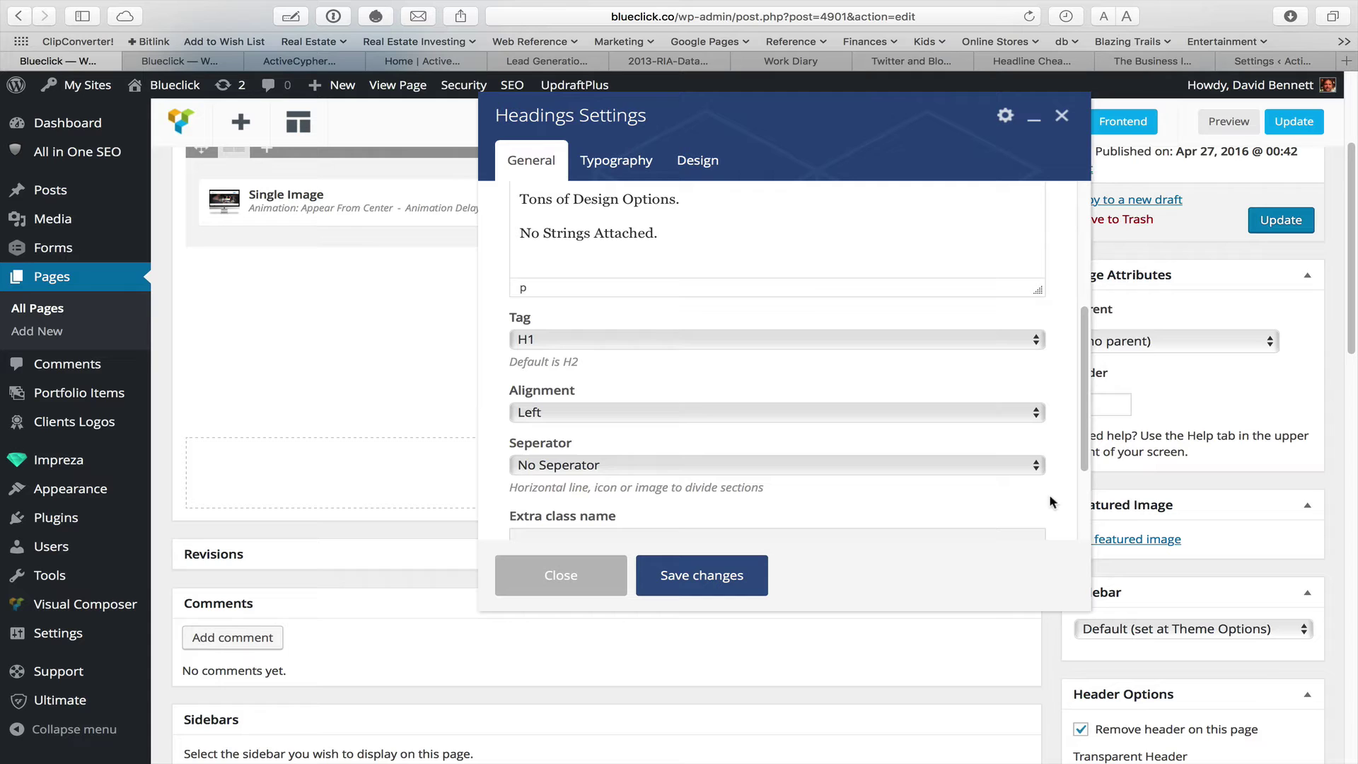
scroll(1062, 478, "down", 3)
scroll(1062, 478, "down", 1)
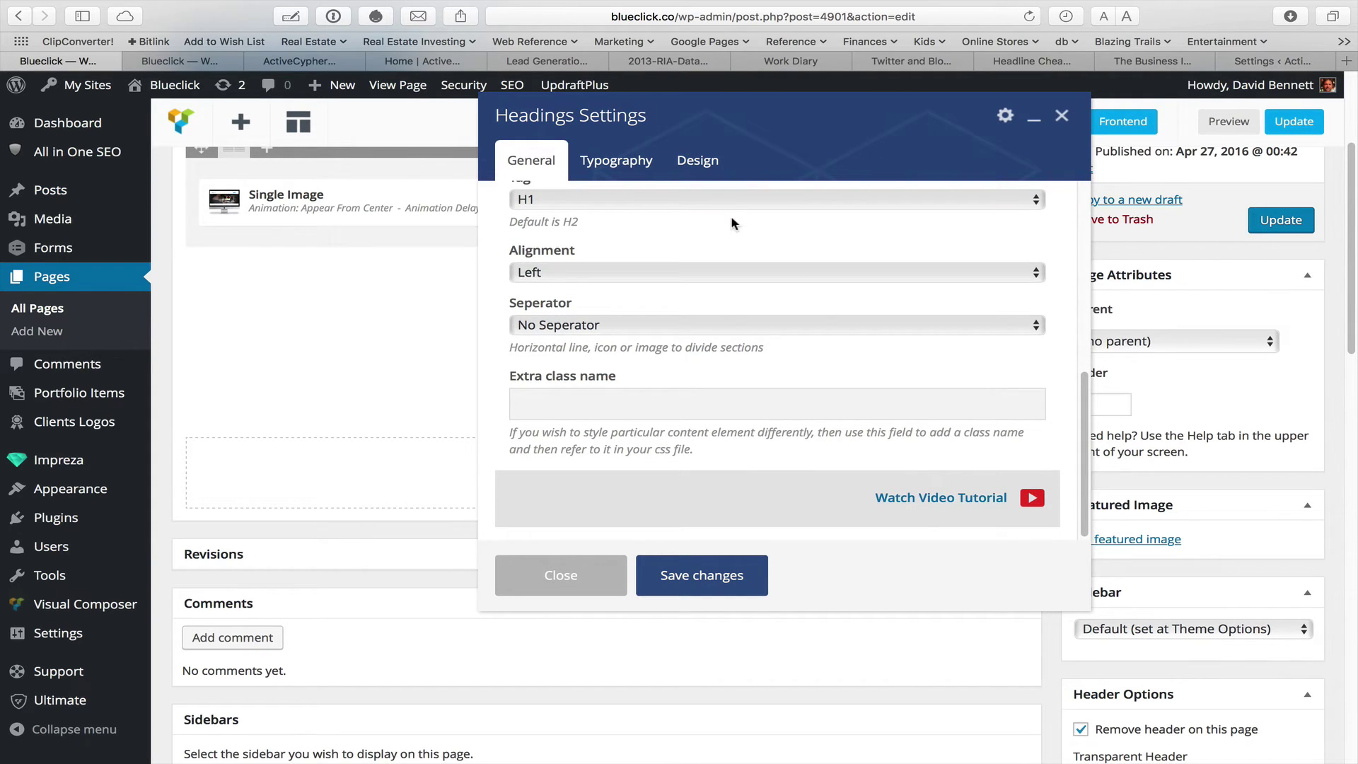
scroll(731, 215, "up", 1)
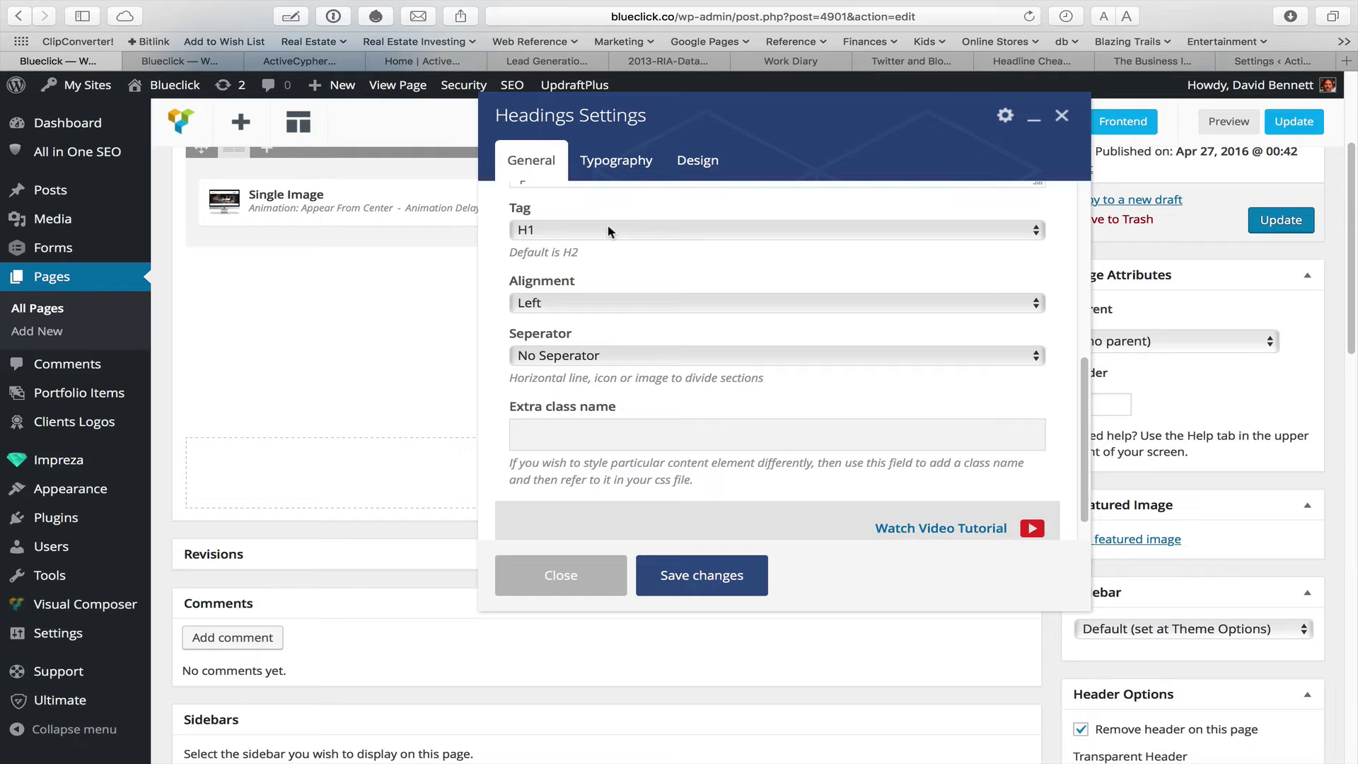
scroll(628, 300, "up", 10)
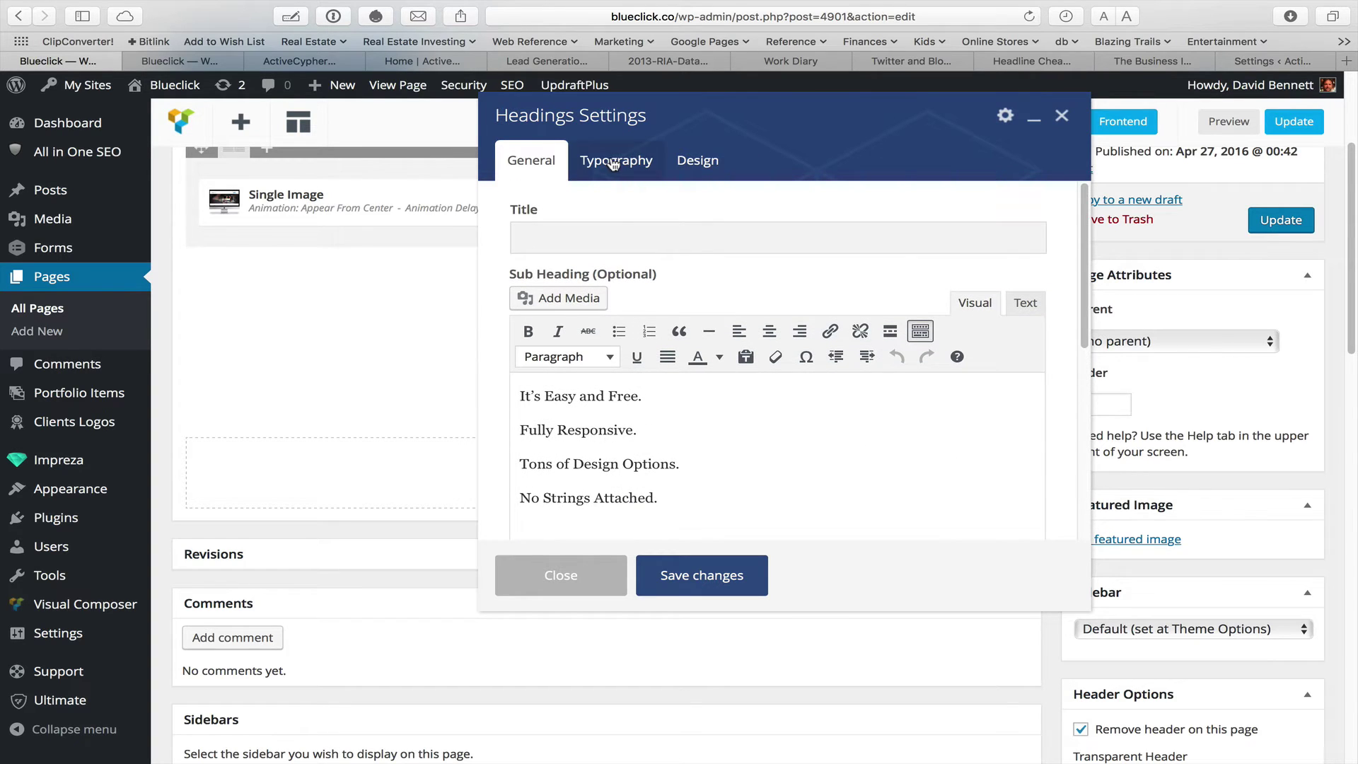
left_click(614, 163)
scroll(673, 444, "down", 10)
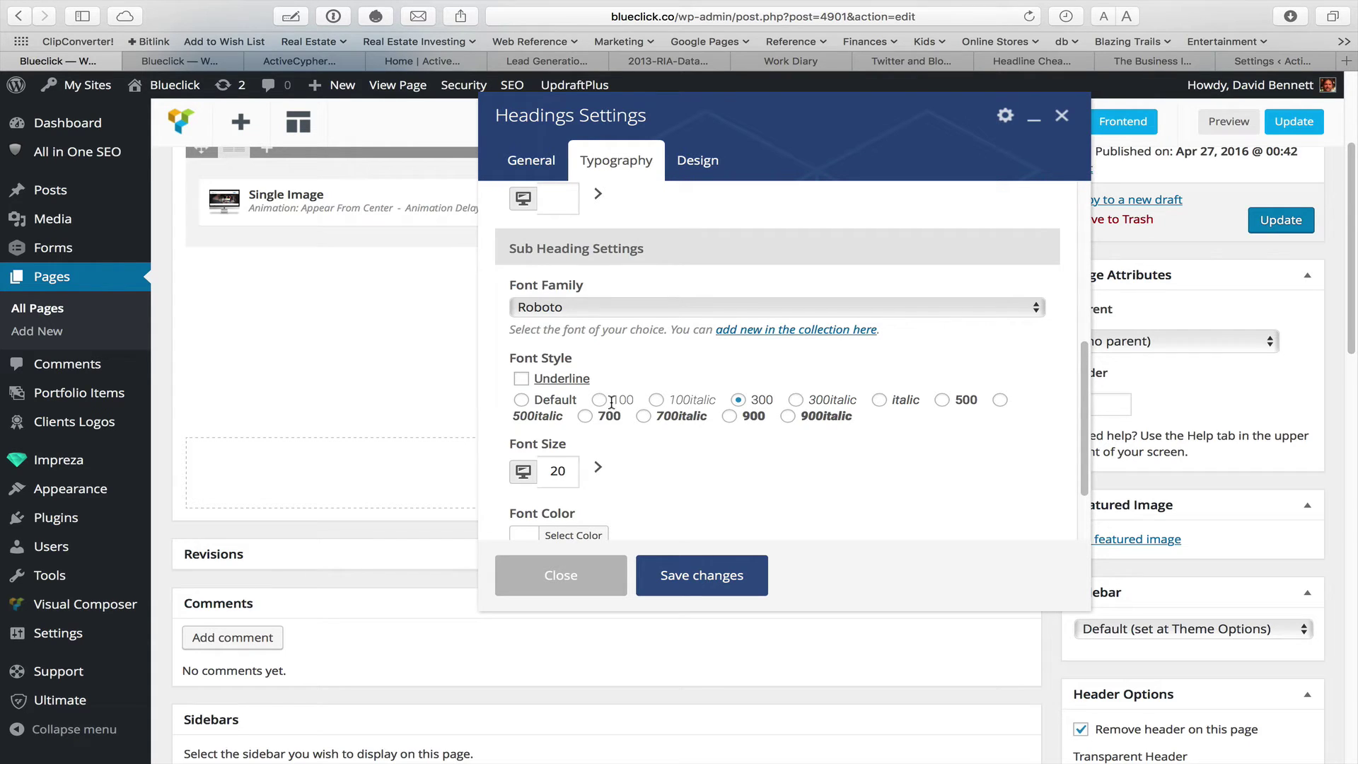
left_click(580, 587)
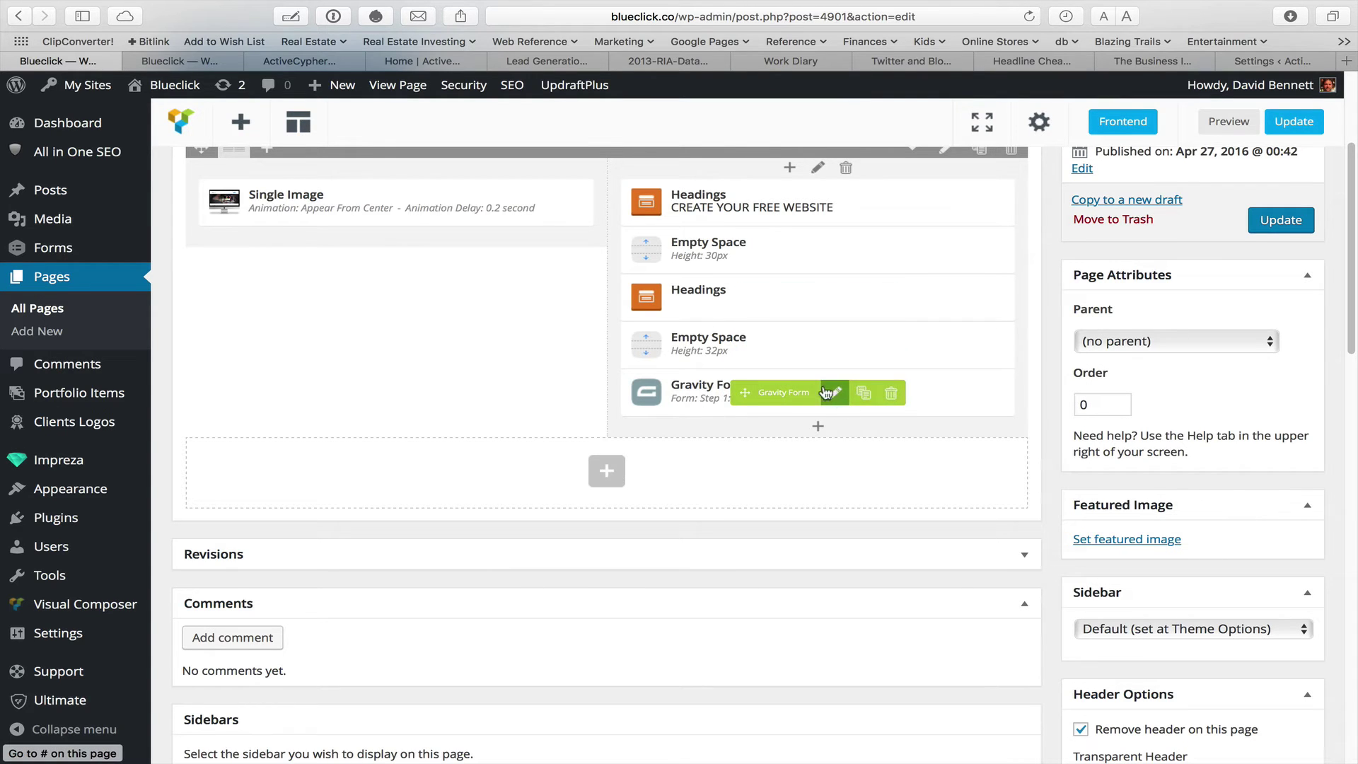
Step: Browse the element picker below the Gravity Form, then dismiss it with Escape
mouse_move(39, 249)
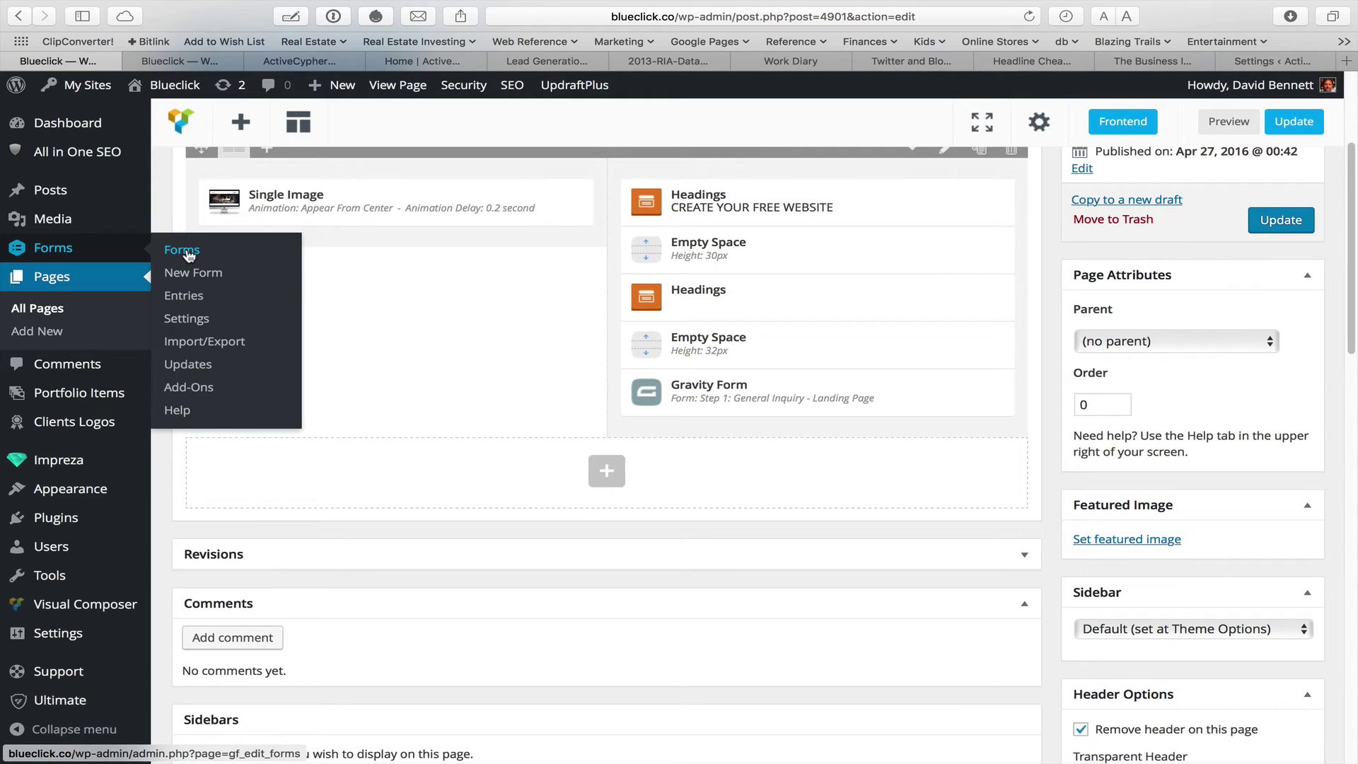
mouse_move(782, 396)
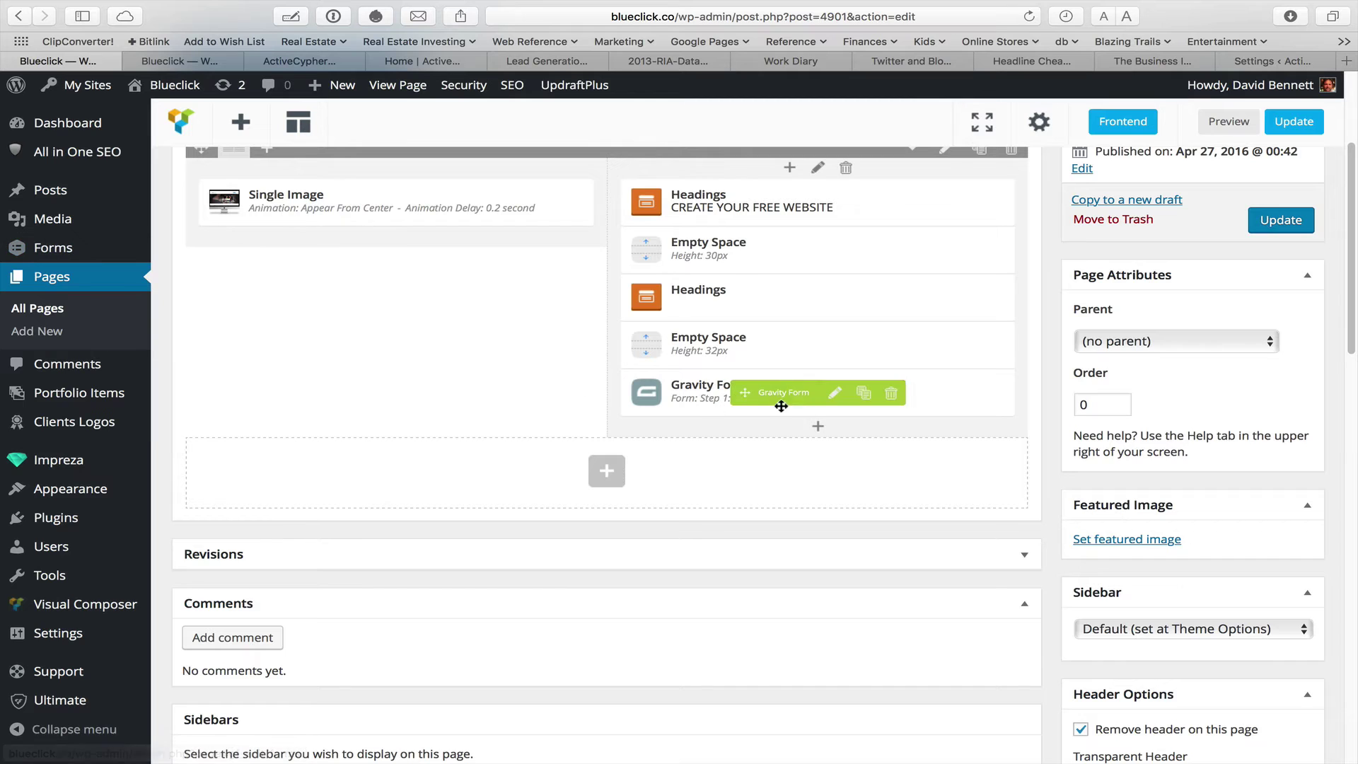
left_click(819, 428)
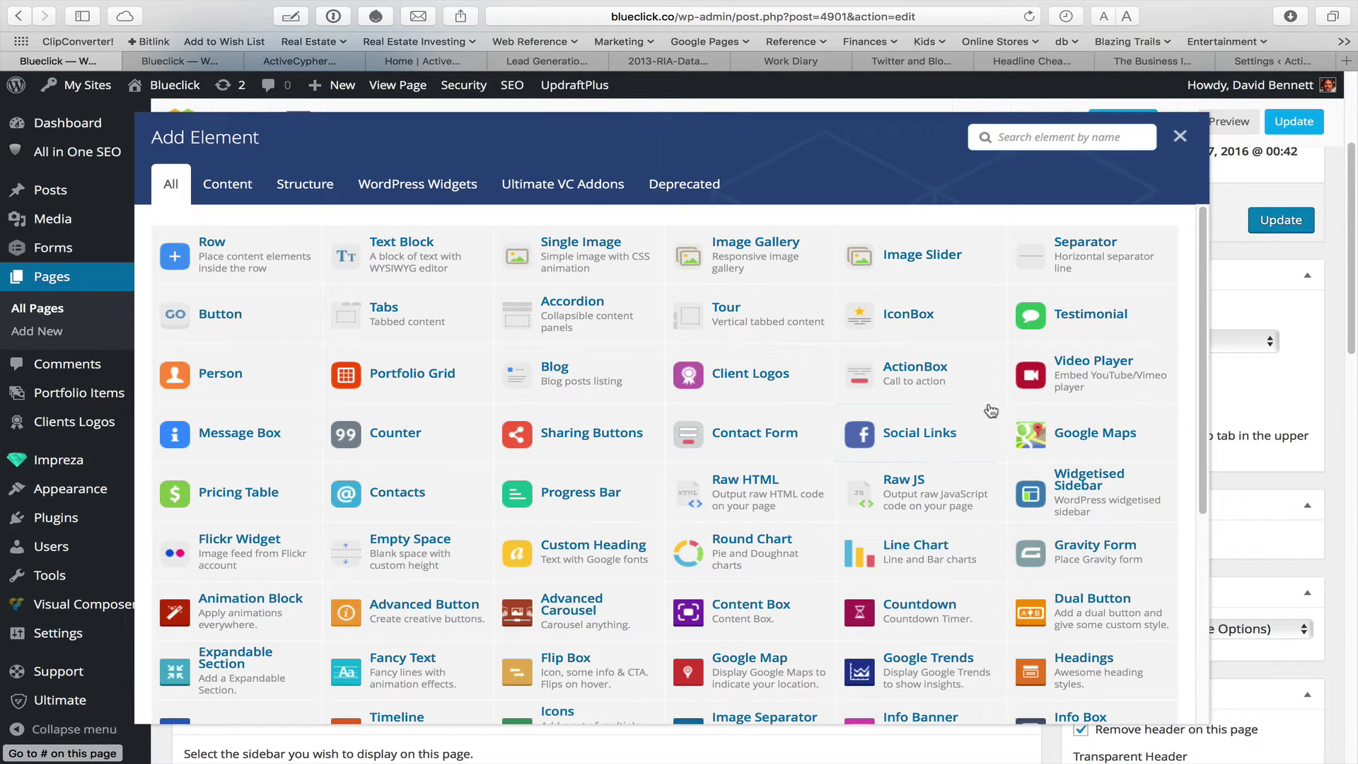
scroll(1170, 589, "down", 1)
scroll(1170, 588, "down", 3)
scroll(1171, 589, "up", 4)
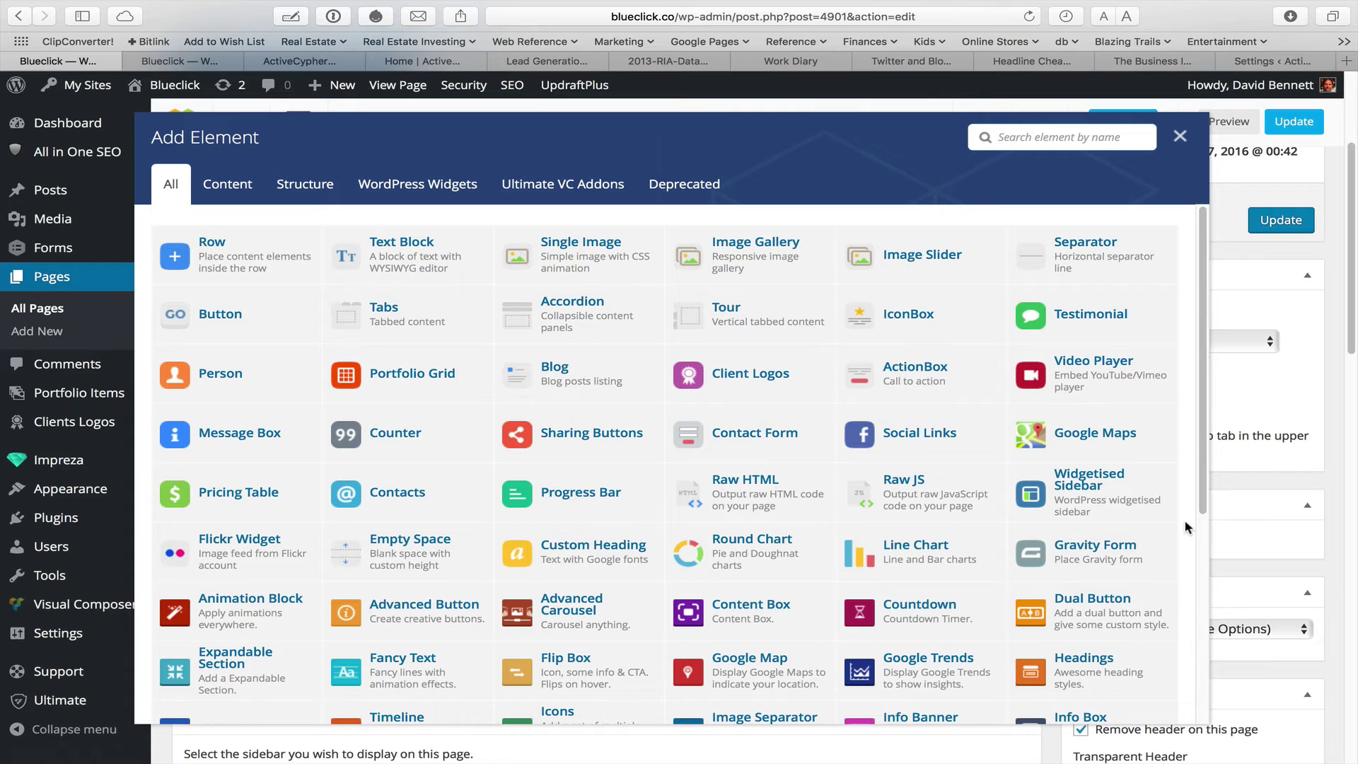
scroll(1209, 502, "up", 5)
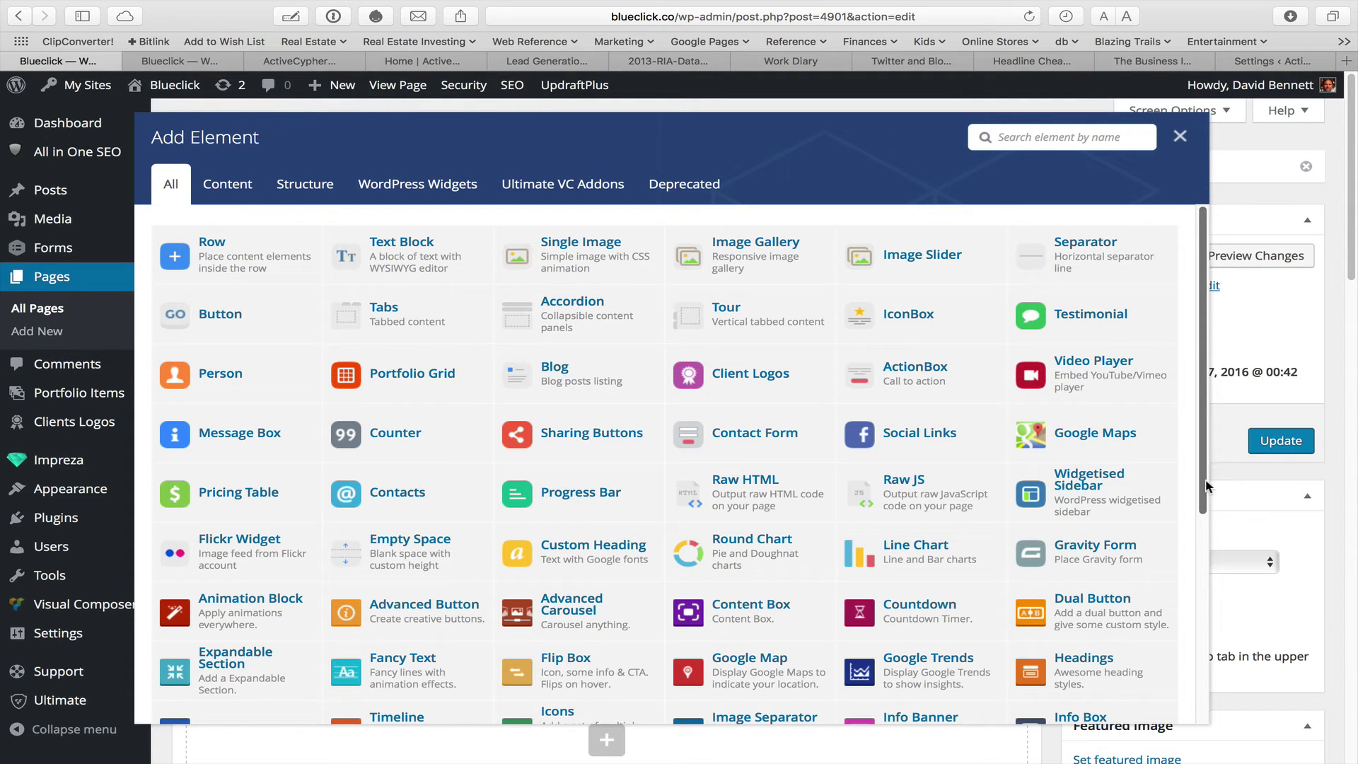
scroll(1204, 486, "down", 3)
scroll(1205, 486, "up", 3)
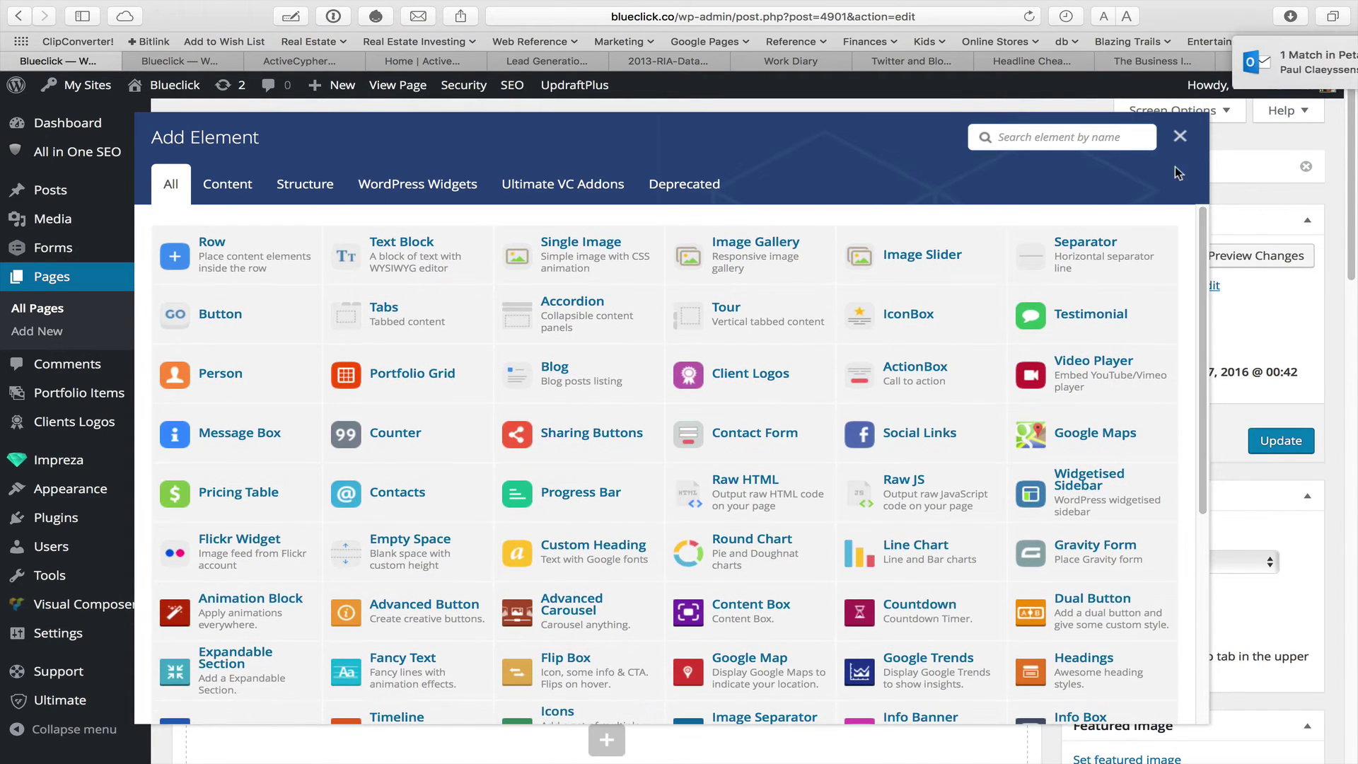
key("Escape")
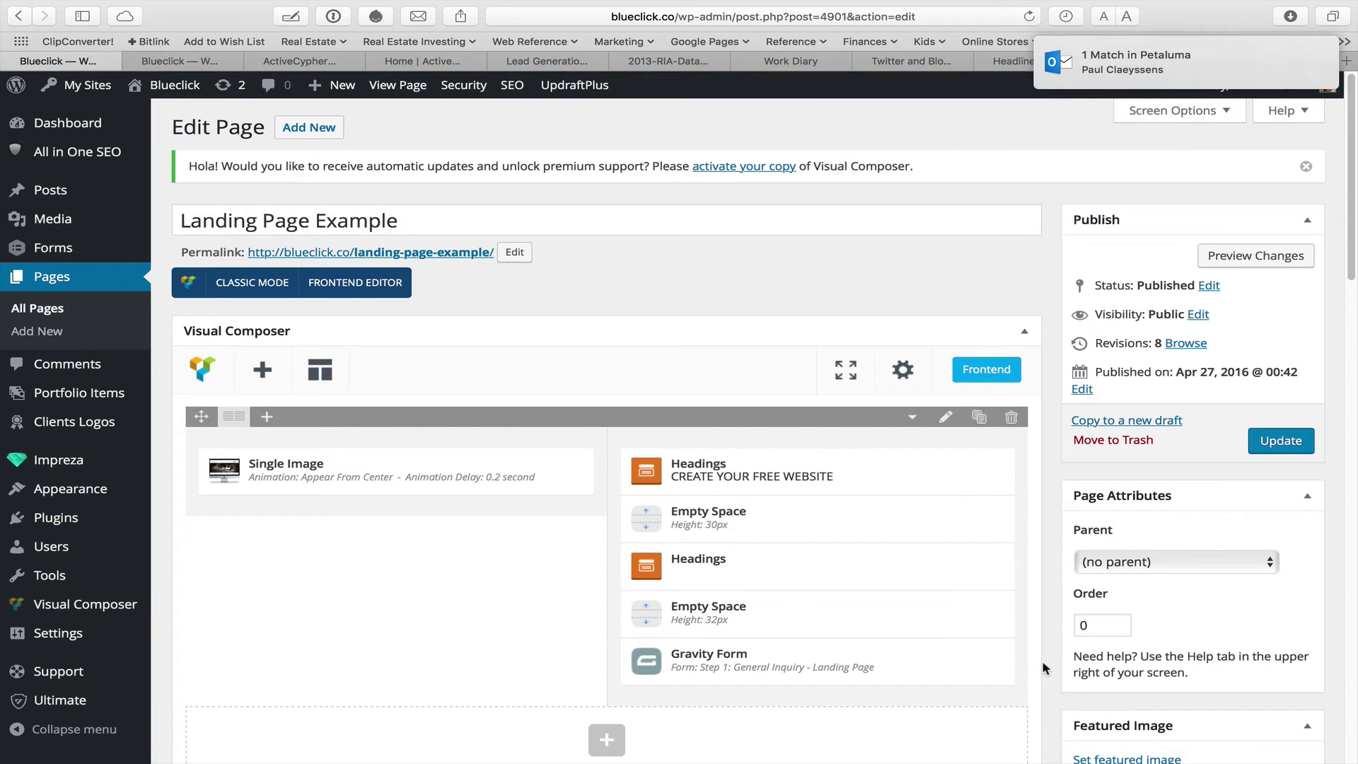
Step: Review the sidebar's Header, Title Bar and Footer Options, then scroll back up
scroll(1041, 660, "down", 4)
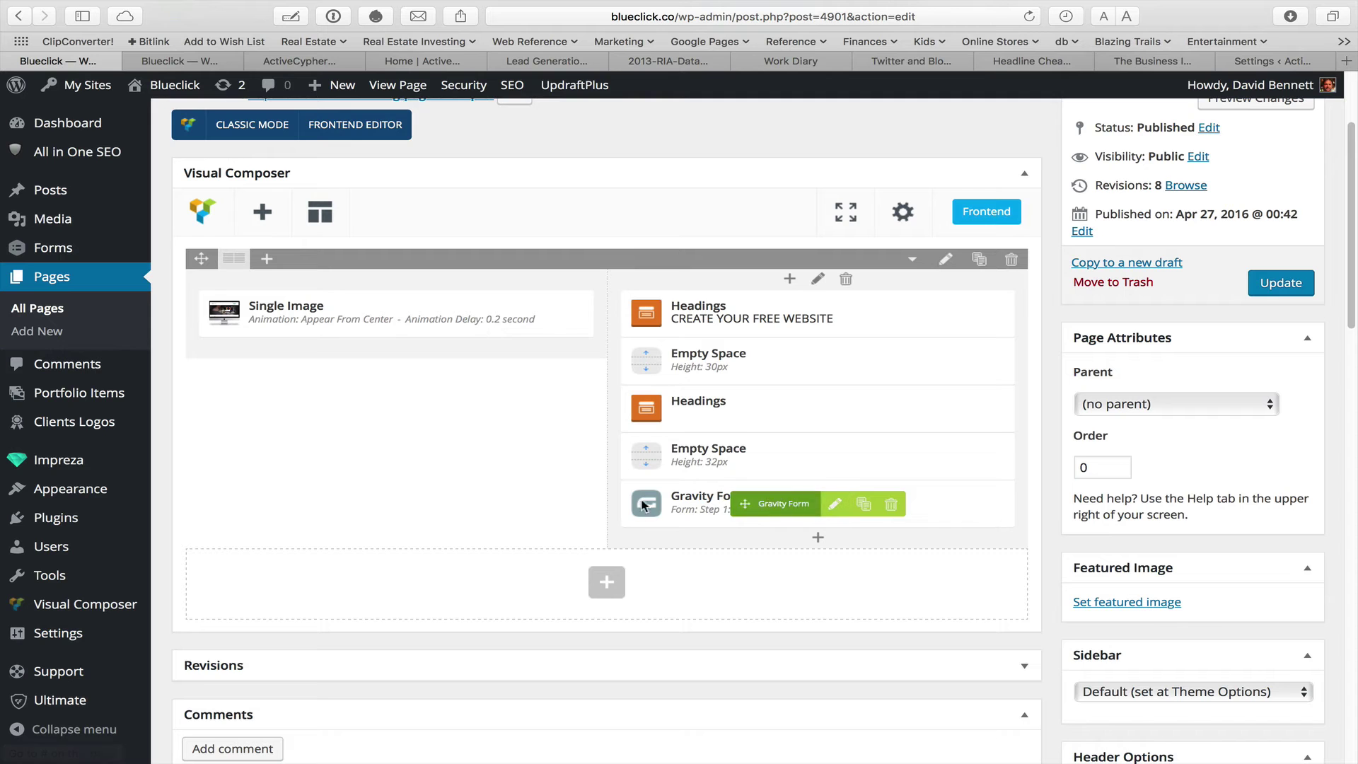
scroll(1016, 611, "down", 5)
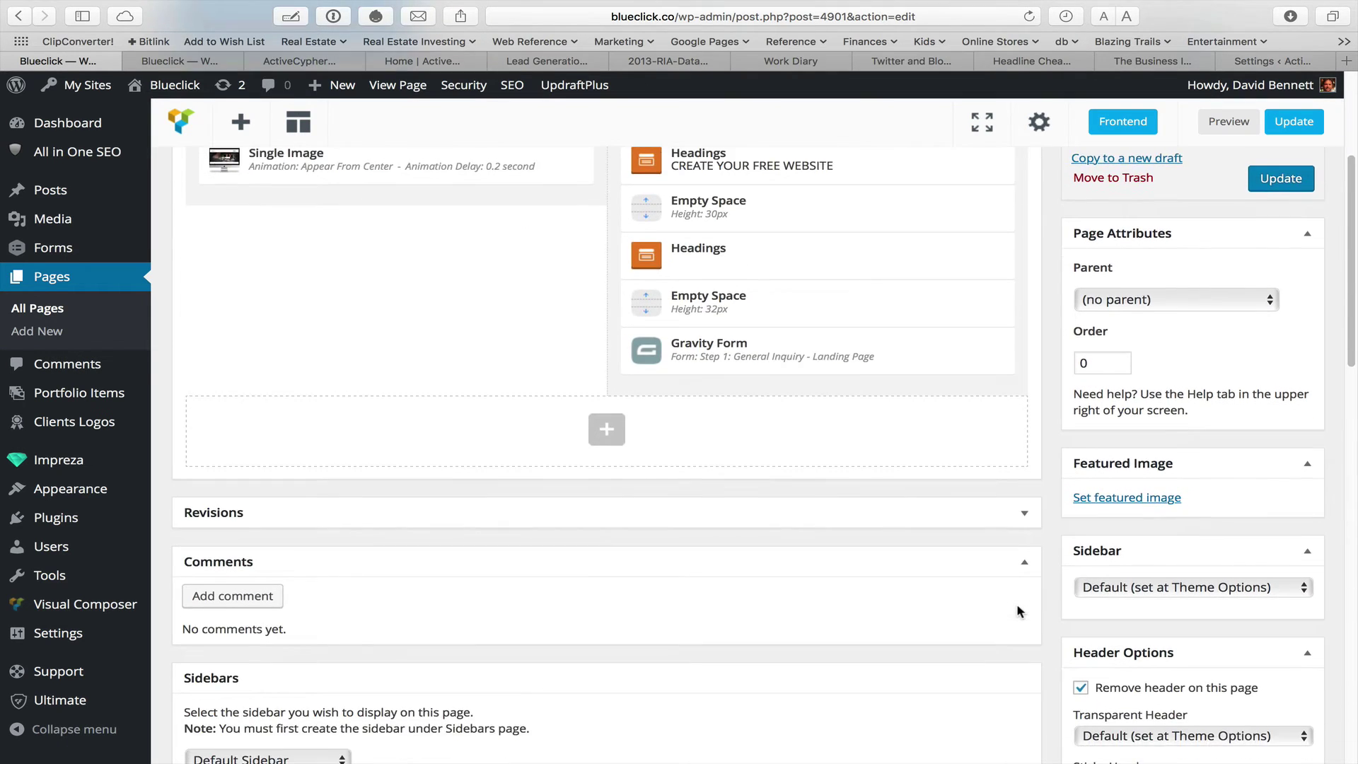
scroll(1016, 611, "down", 4)
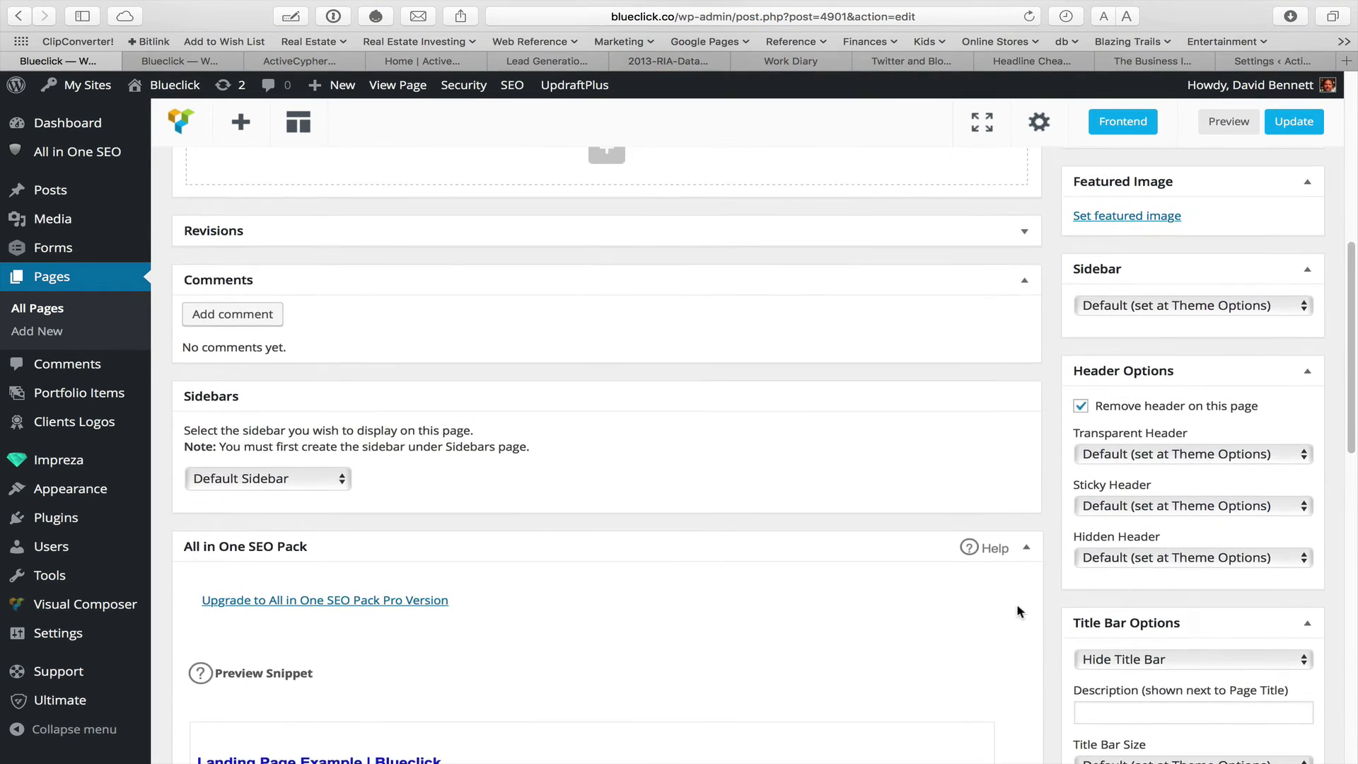
scroll(1016, 611, "down", 2)
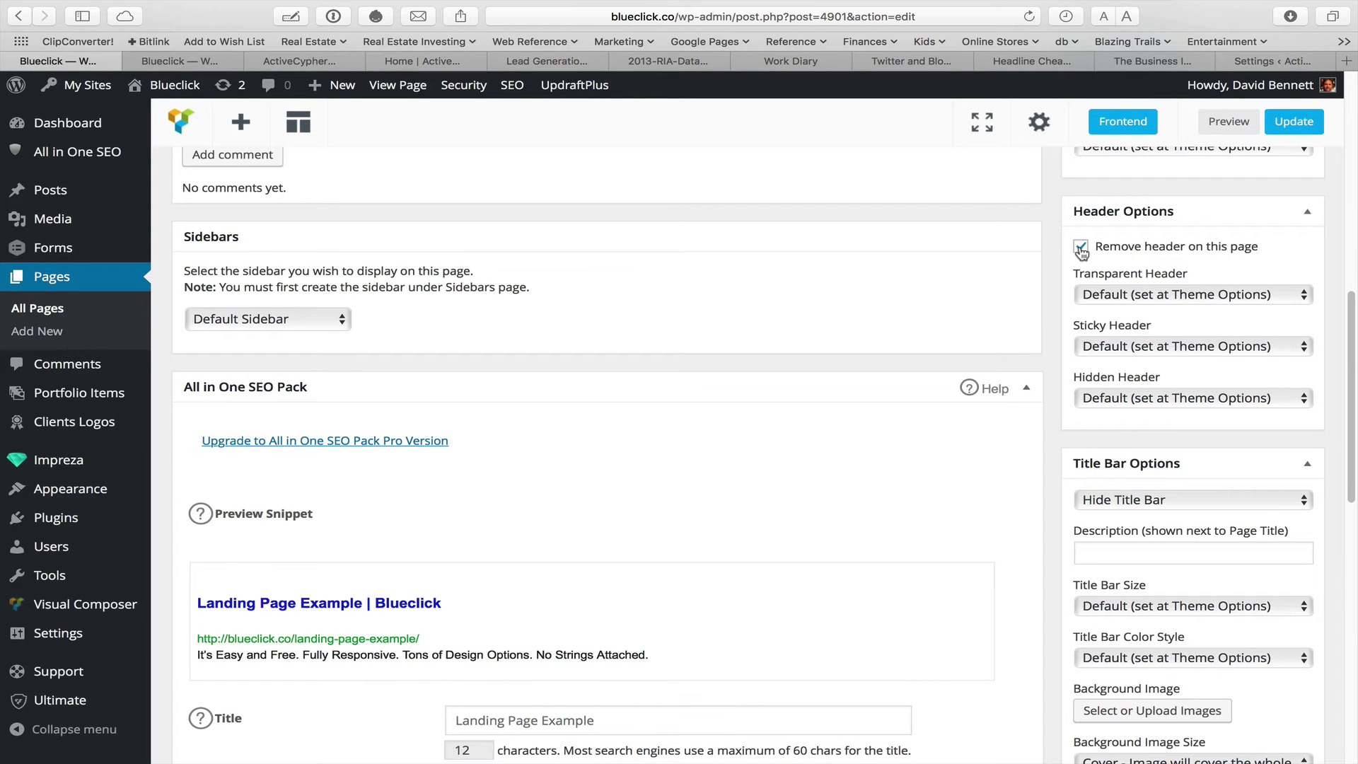
scroll(1070, 424, "down", 2)
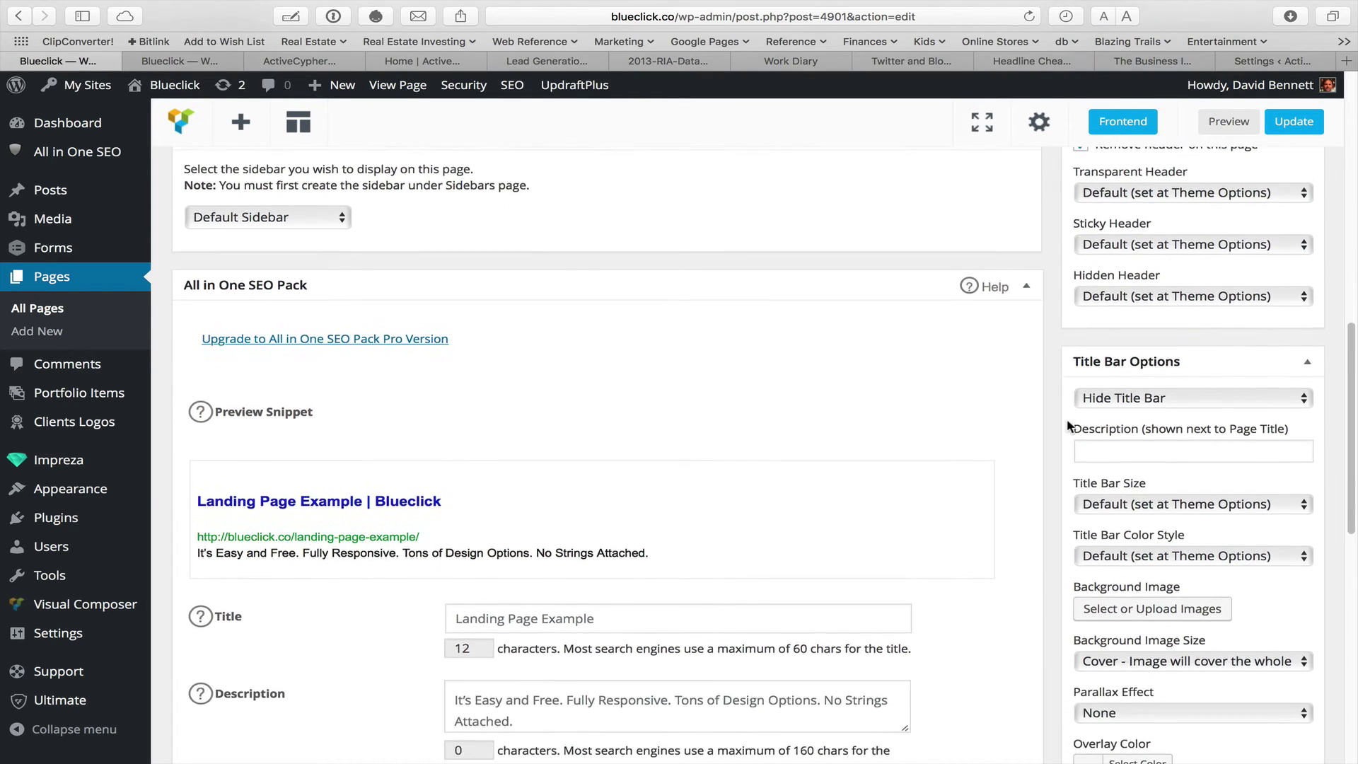
scroll(1068, 423, "down", 3)
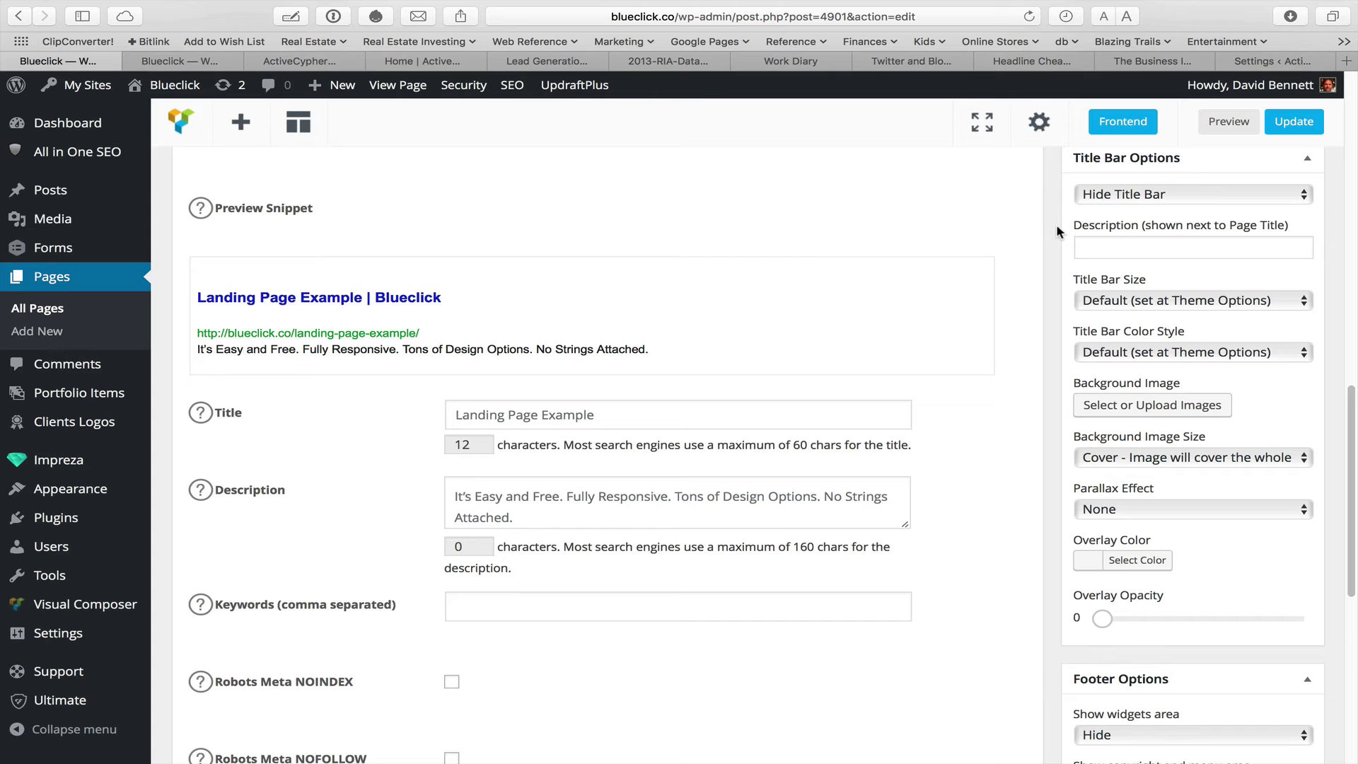
scroll(1038, 354, "down", 4)
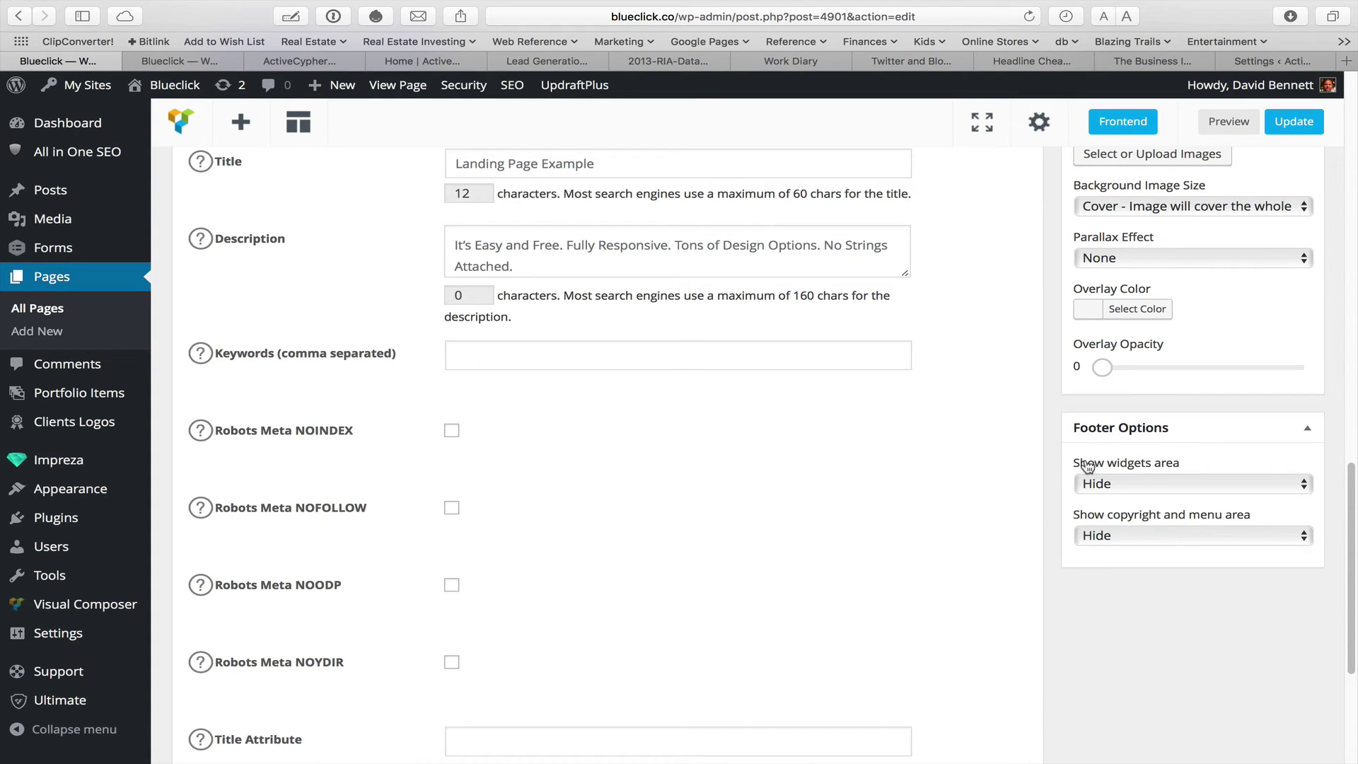
scroll(1052, 464, "up", 15)
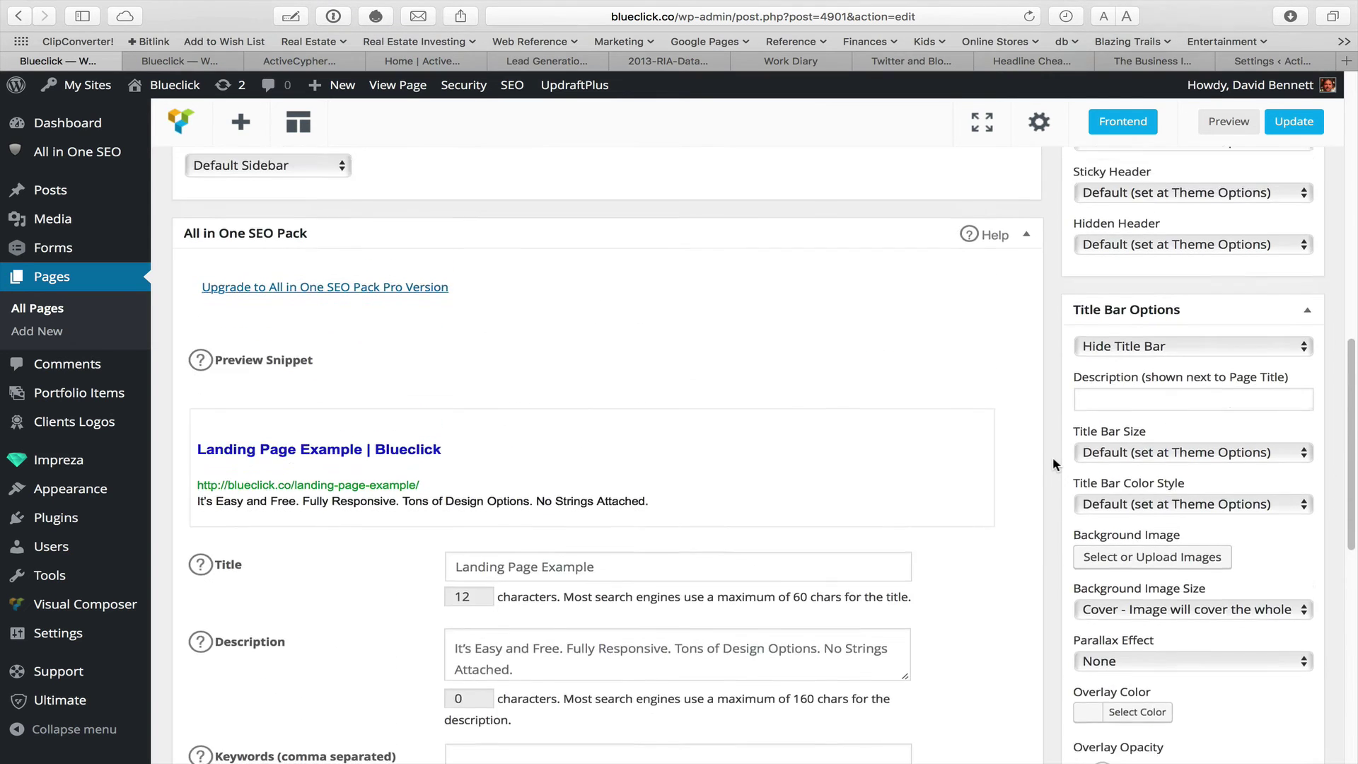
scroll(1052, 456, "up", 10)
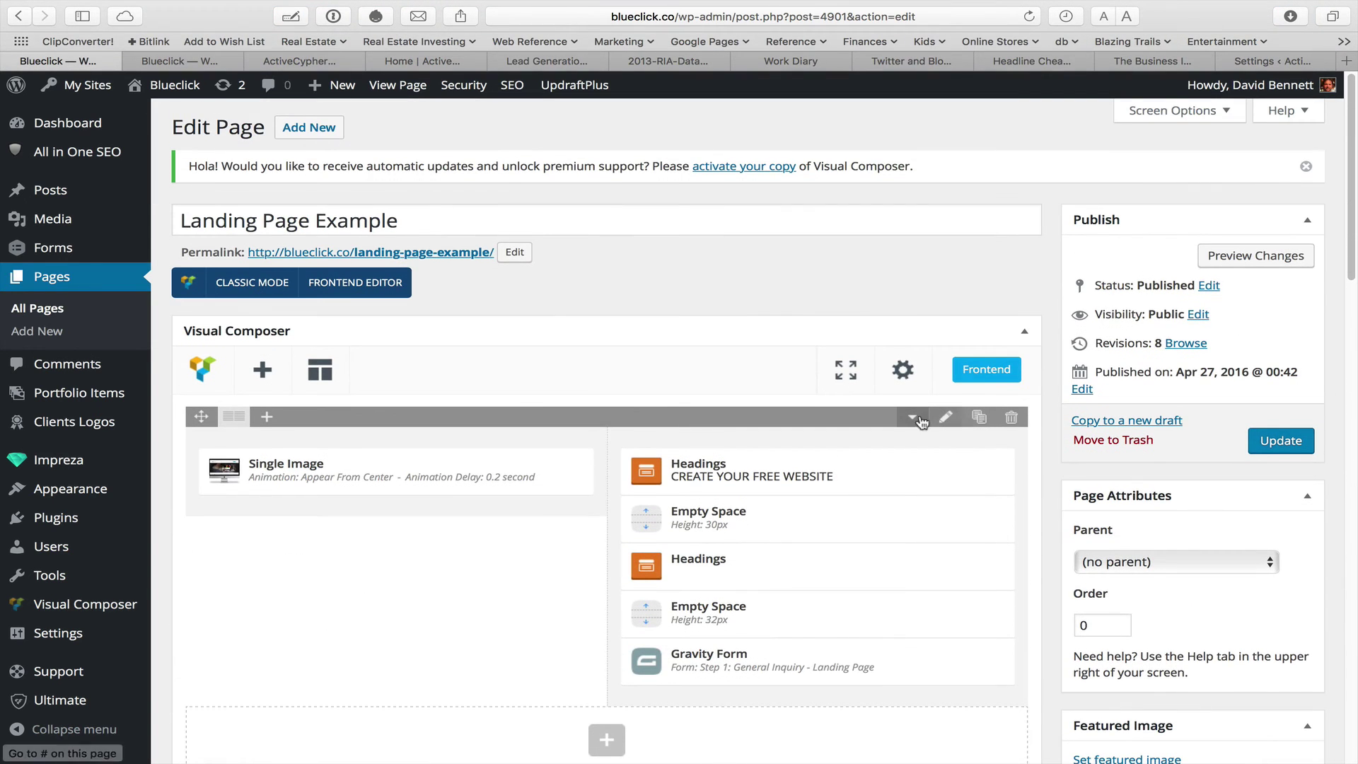
Step: Collapse and re-expand the two-column row, then open its Row Settings
left_click(911, 420)
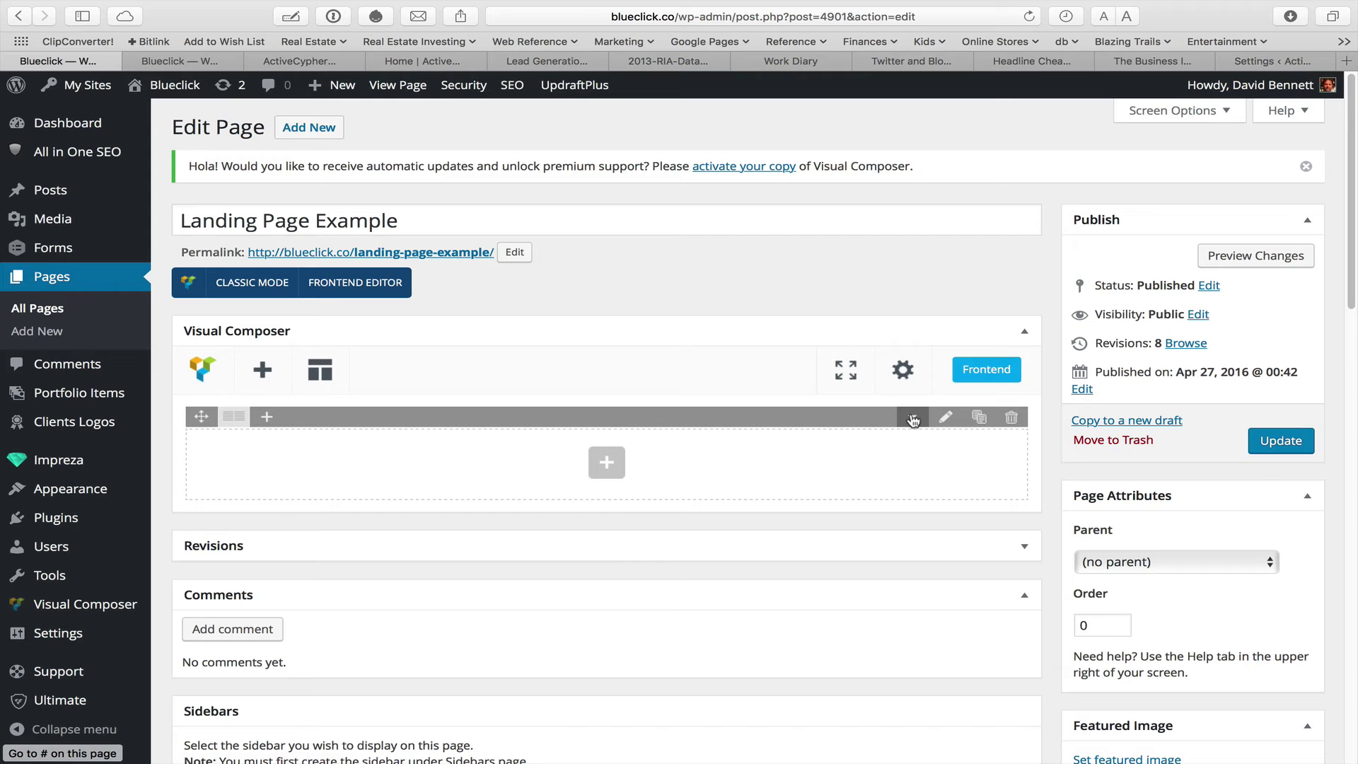
left_click(913, 420)
left_click(946, 418)
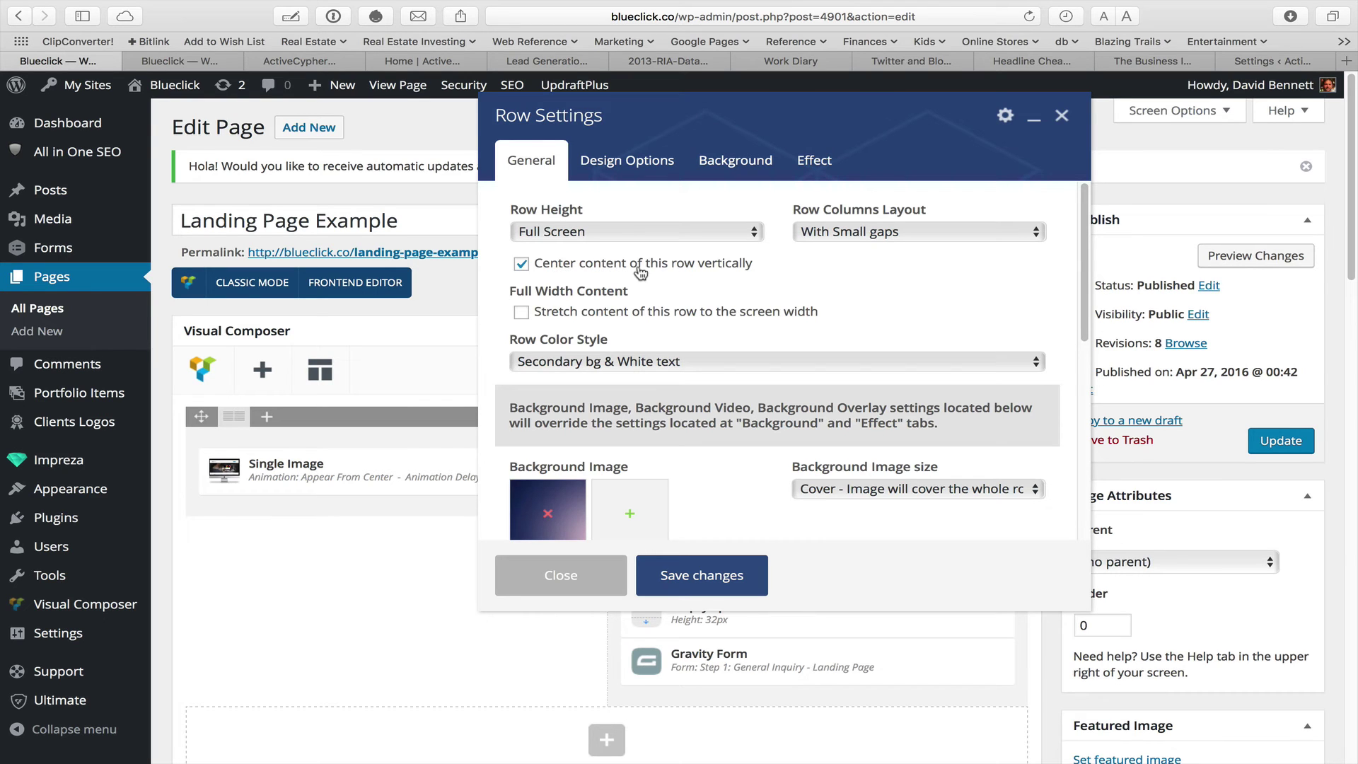
scroll(821, 307, "down", 3)
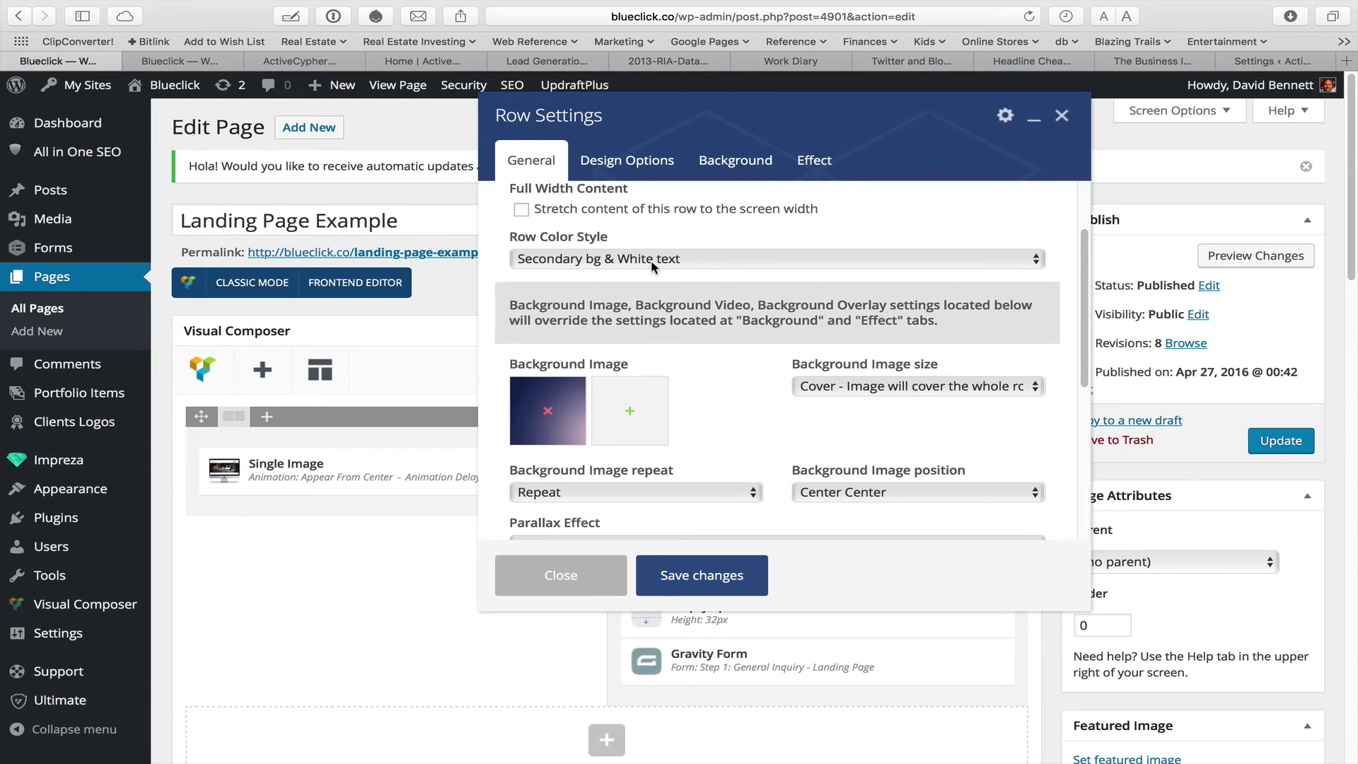
scroll(735, 422, "down", 4)
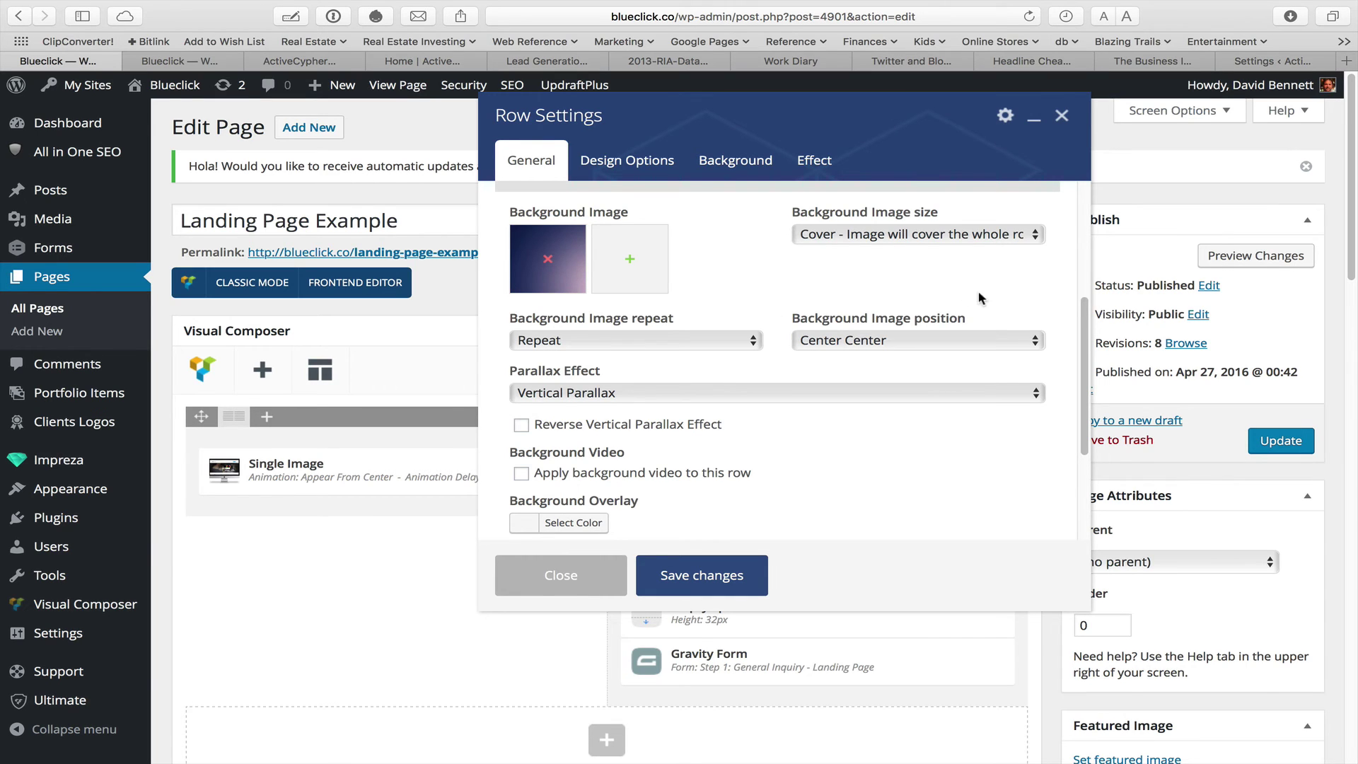
Step: Keep the background image size at cover and review the Vertical Parallax settings
left_click(941, 238)
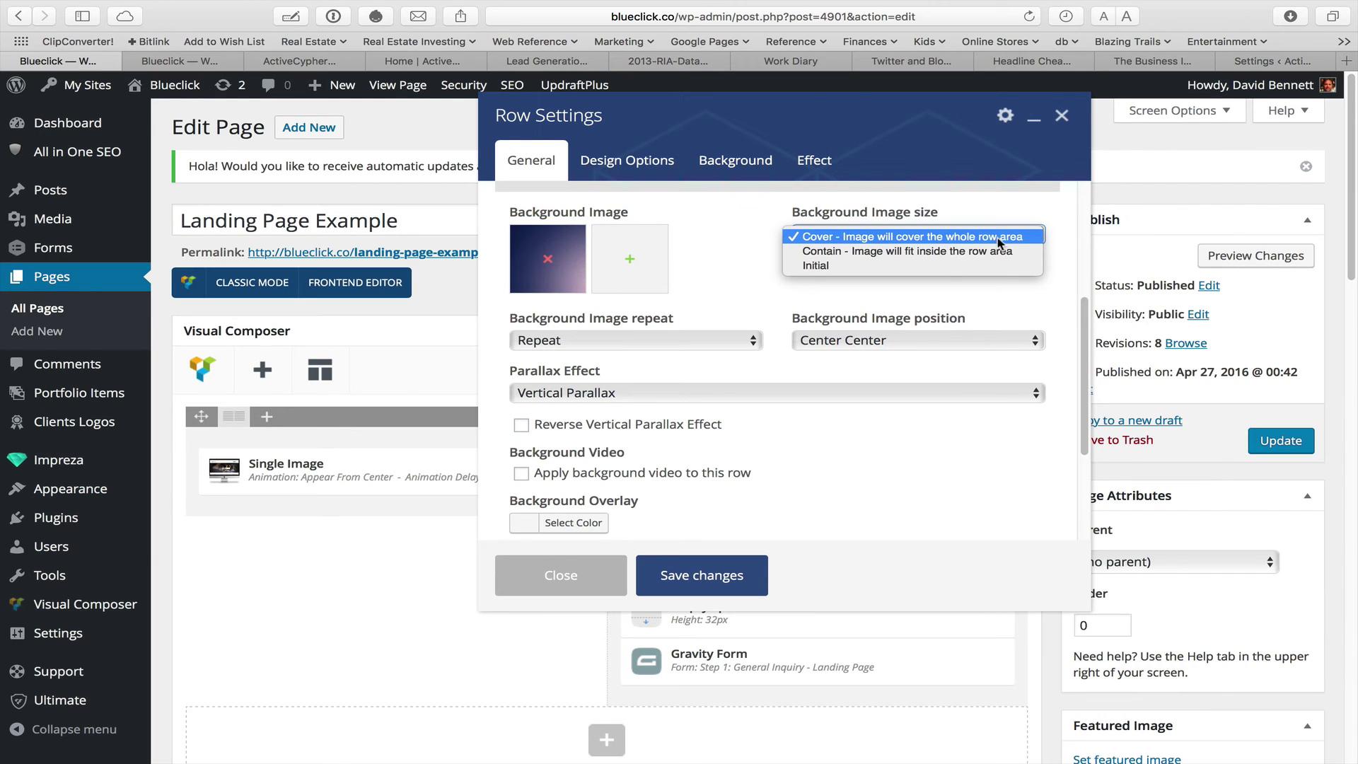
left_click(994, 294)
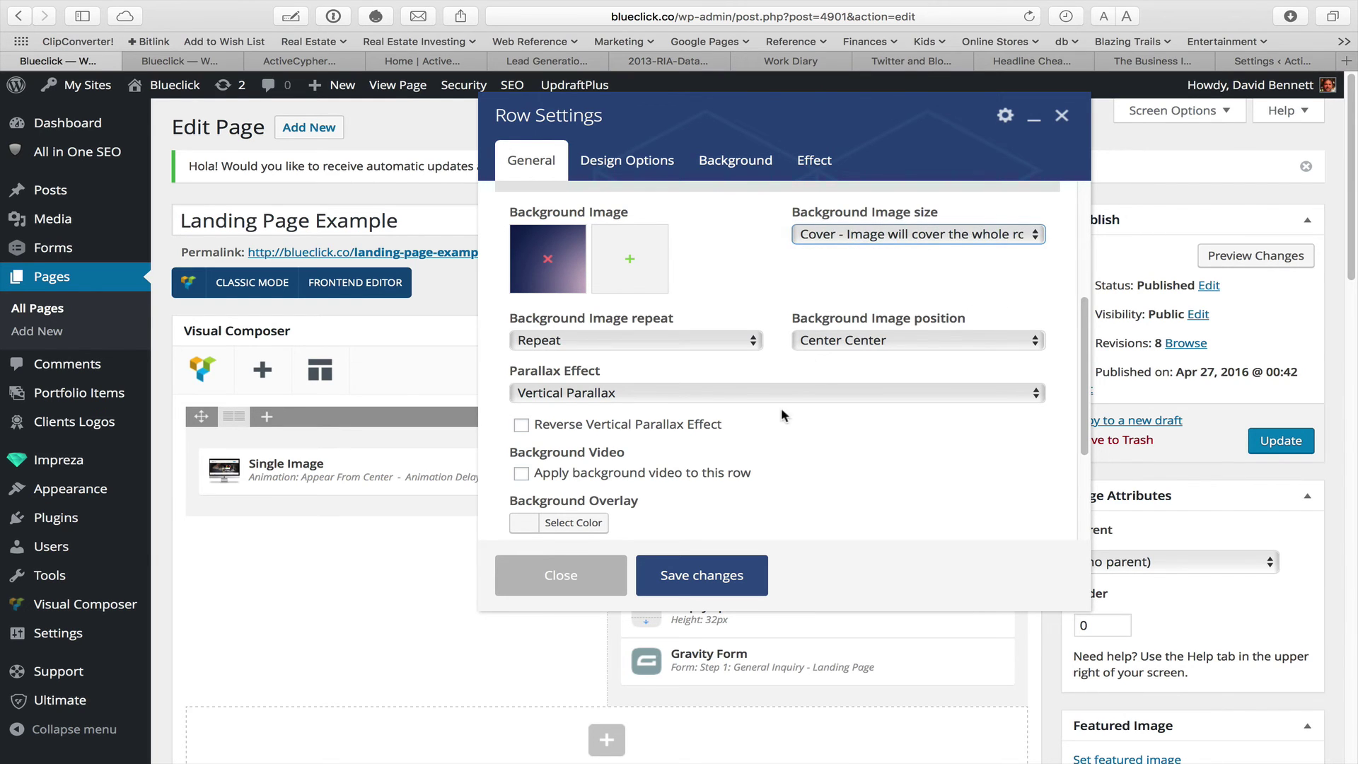
scroll(792, 452, "down", 2)
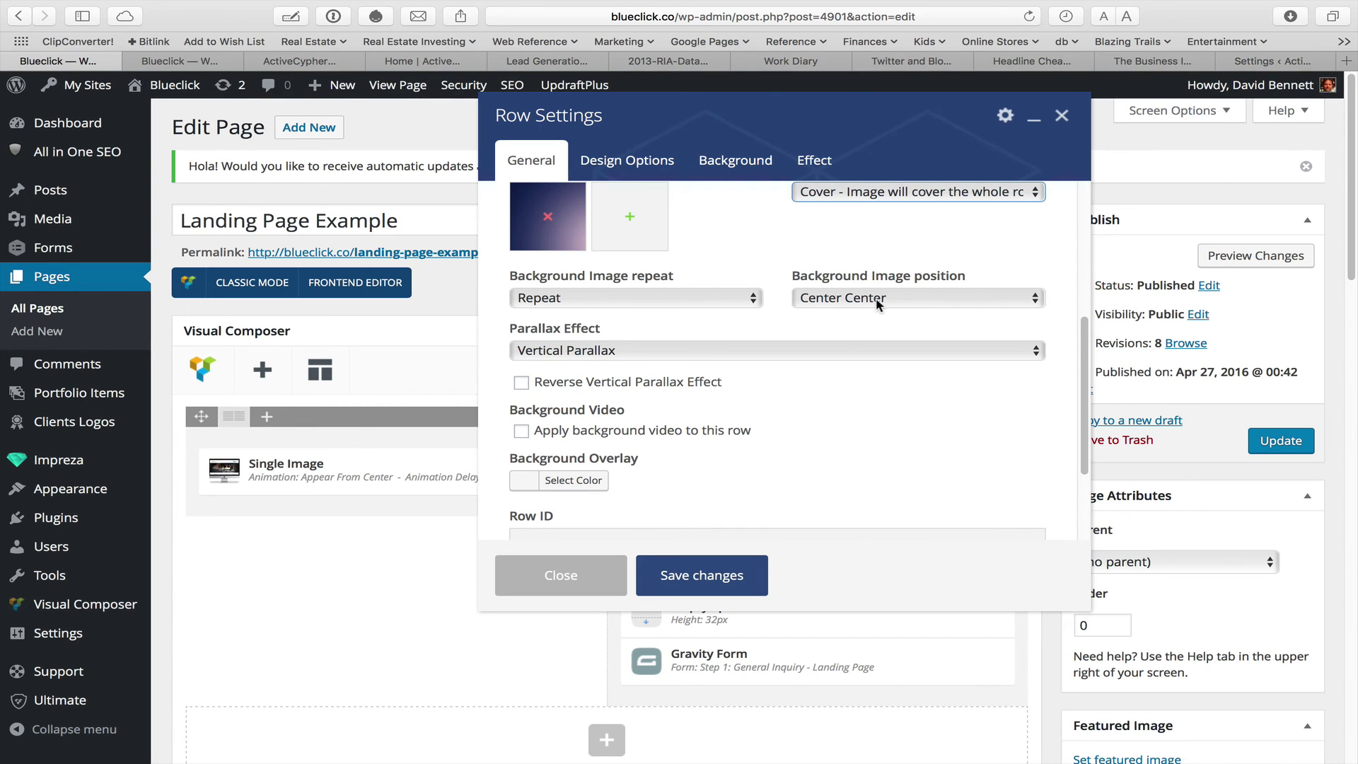
scroll(816, 419, "down", 2)
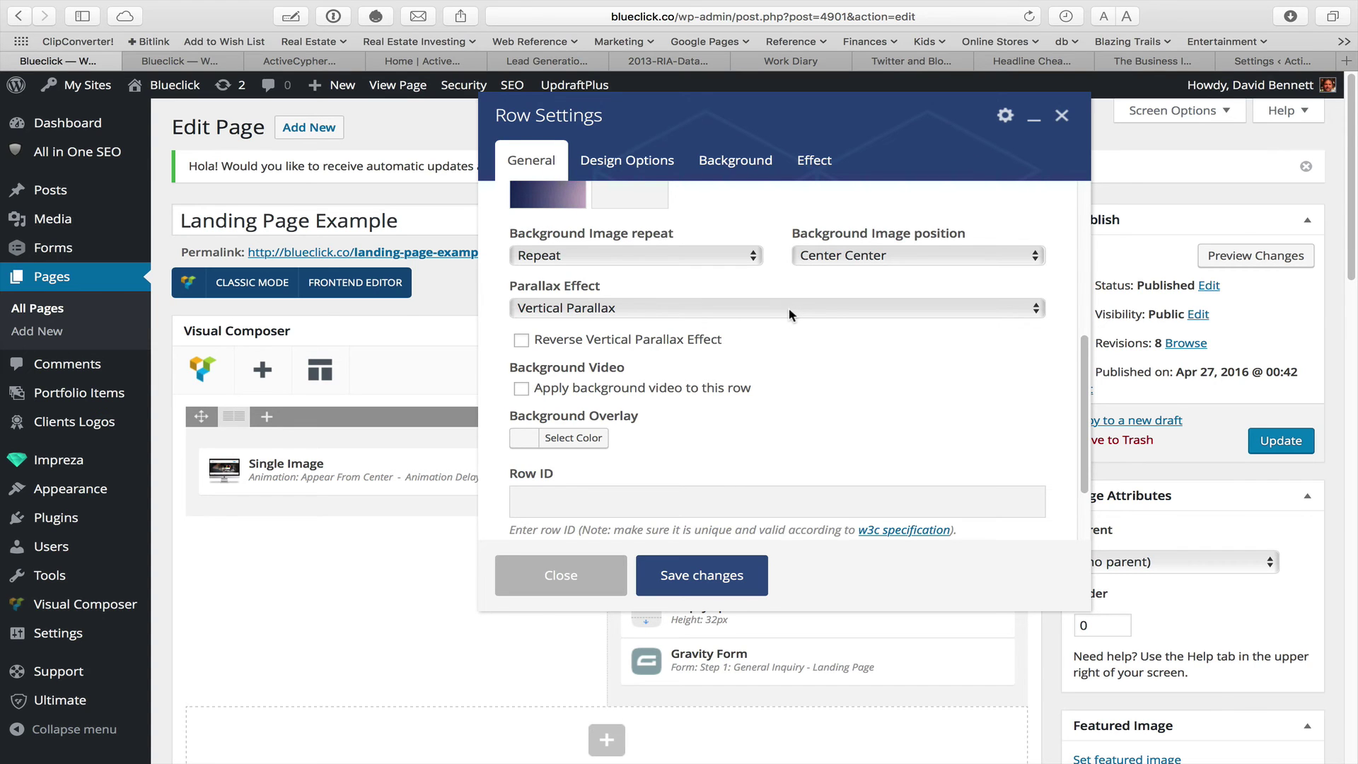
scroll(801, 410, "down", 5)
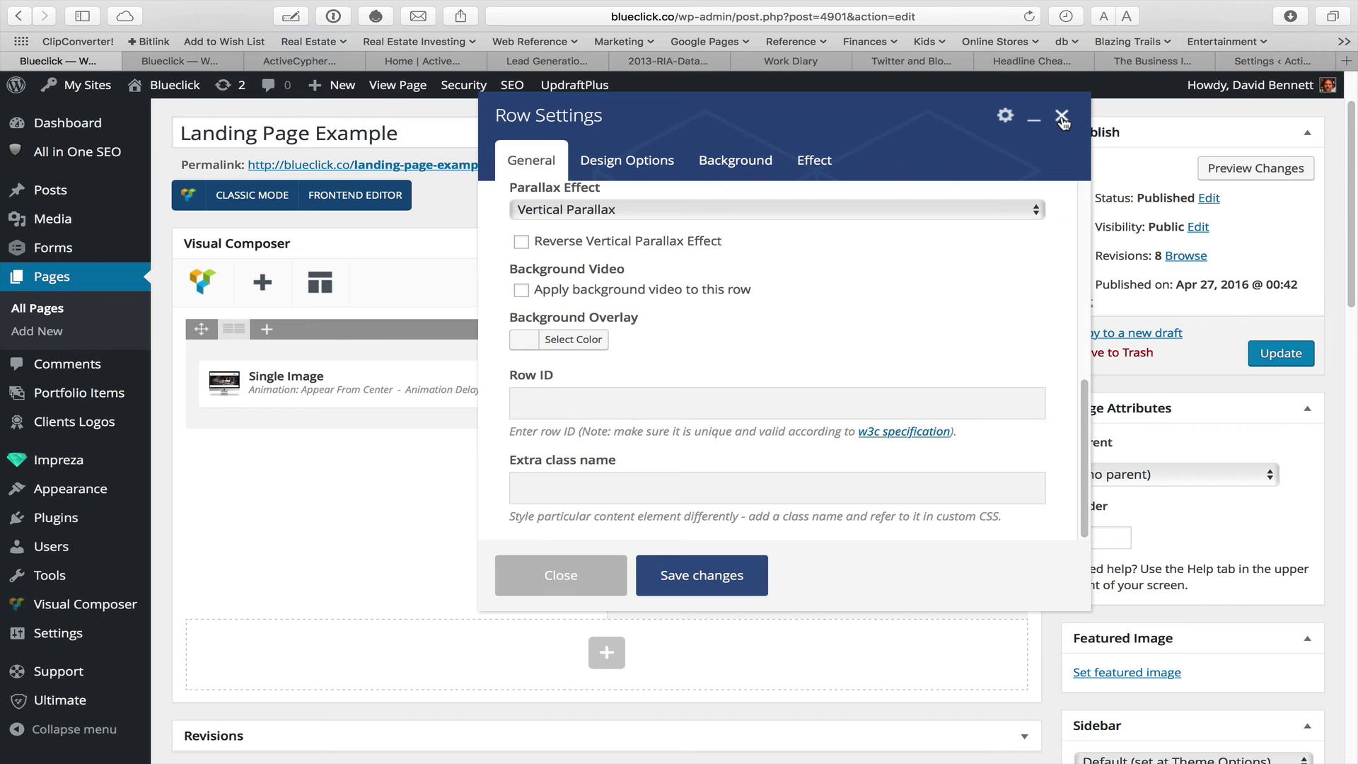
Step: Close the row settings unchanged and update the Landing Page Example
left_click(1062, 118)
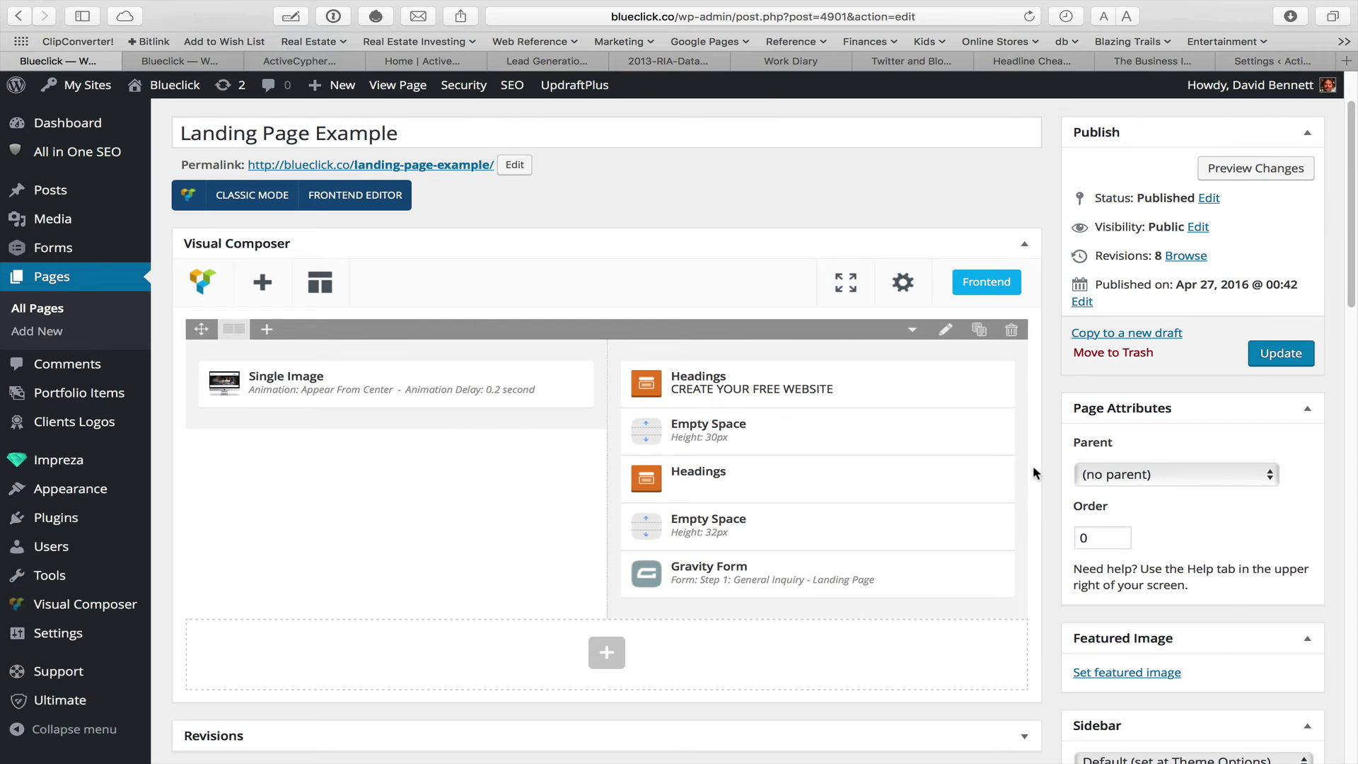
scroll(1048, 492, "down", 2)
scroll(1050, 494, "down", 6)
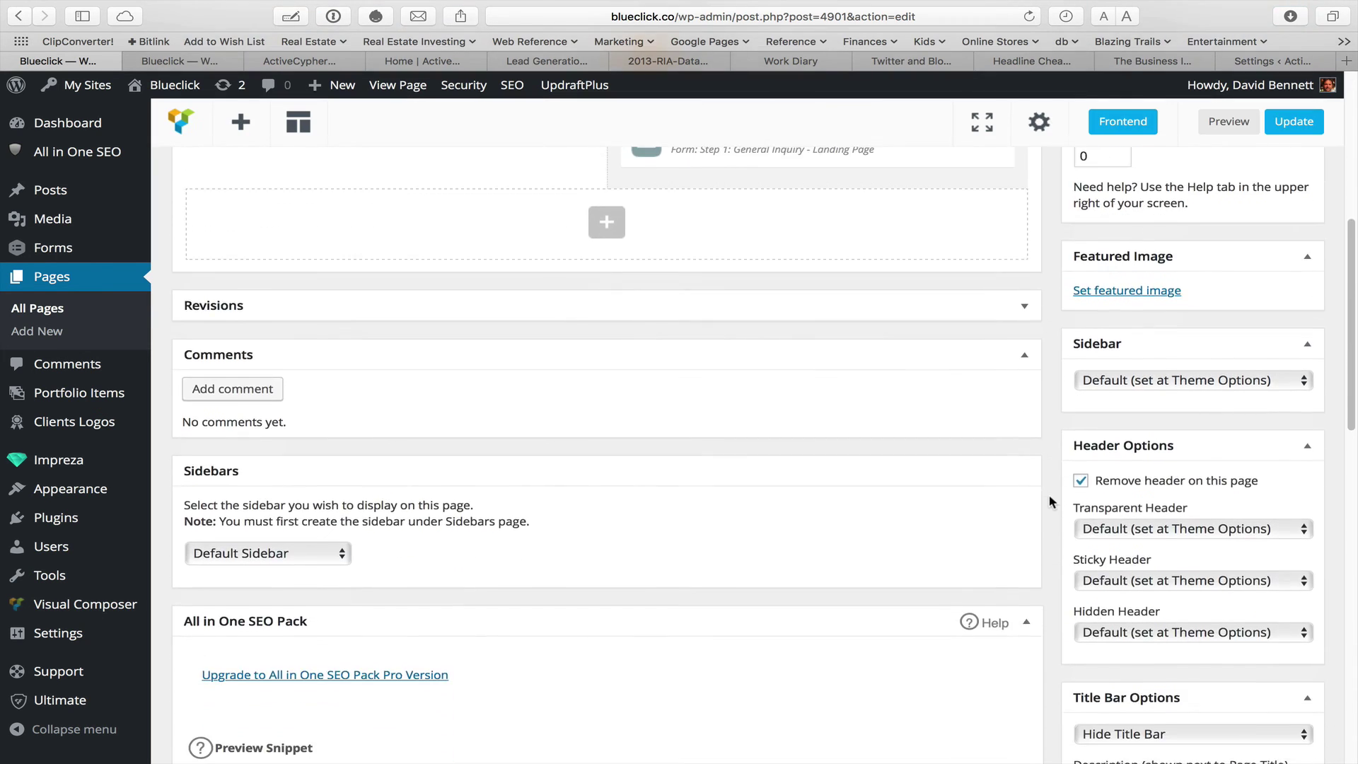
scroll(1050, 495, "up", 7)
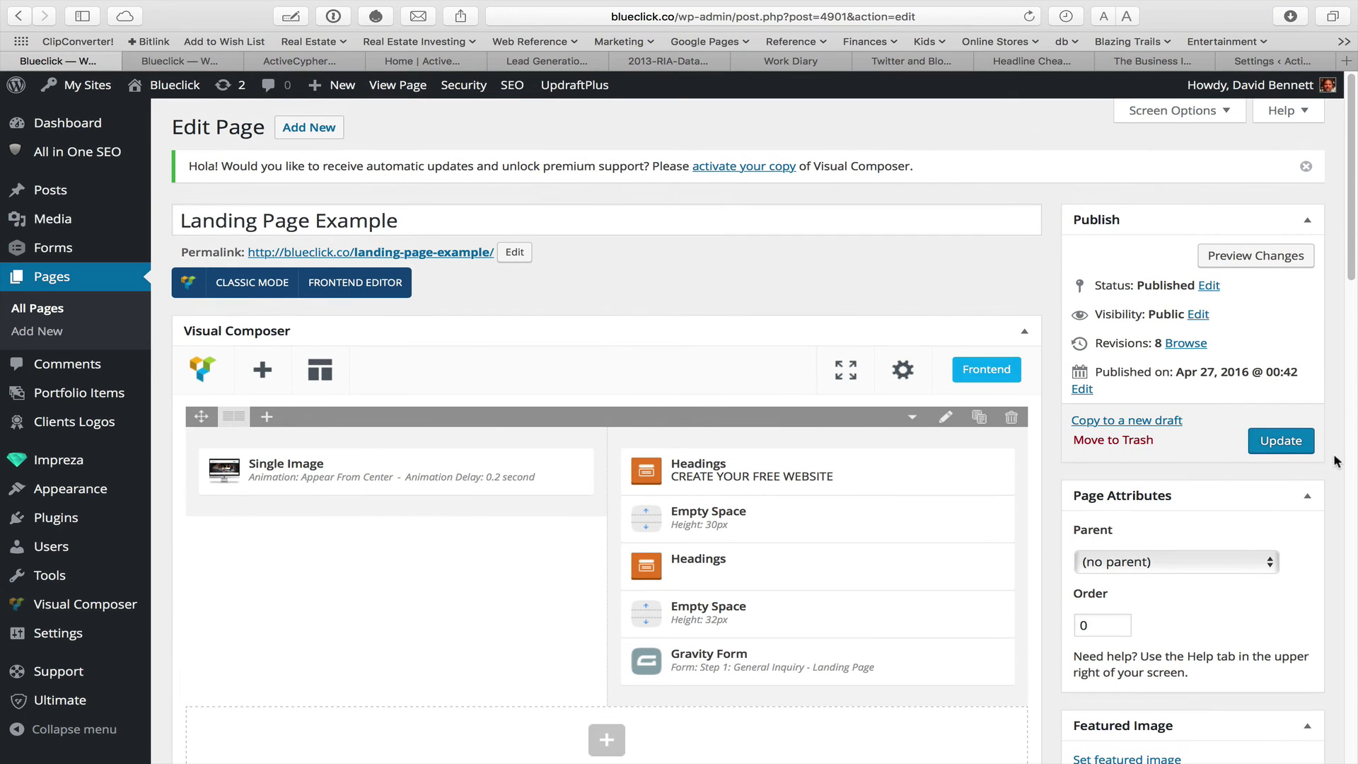
left_click(1292, 445)
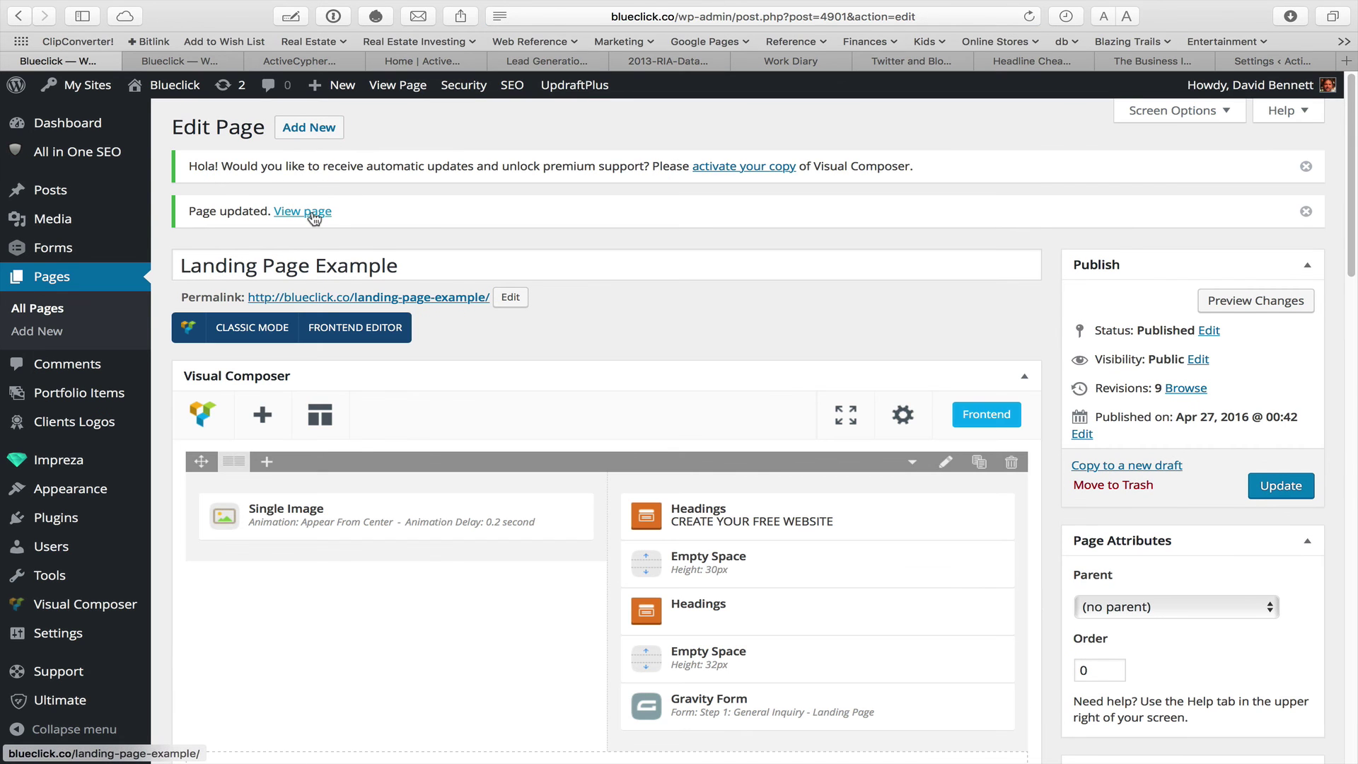
Step: View the published page and try its Email Address field and Create a Website button
left_click(311, 210)
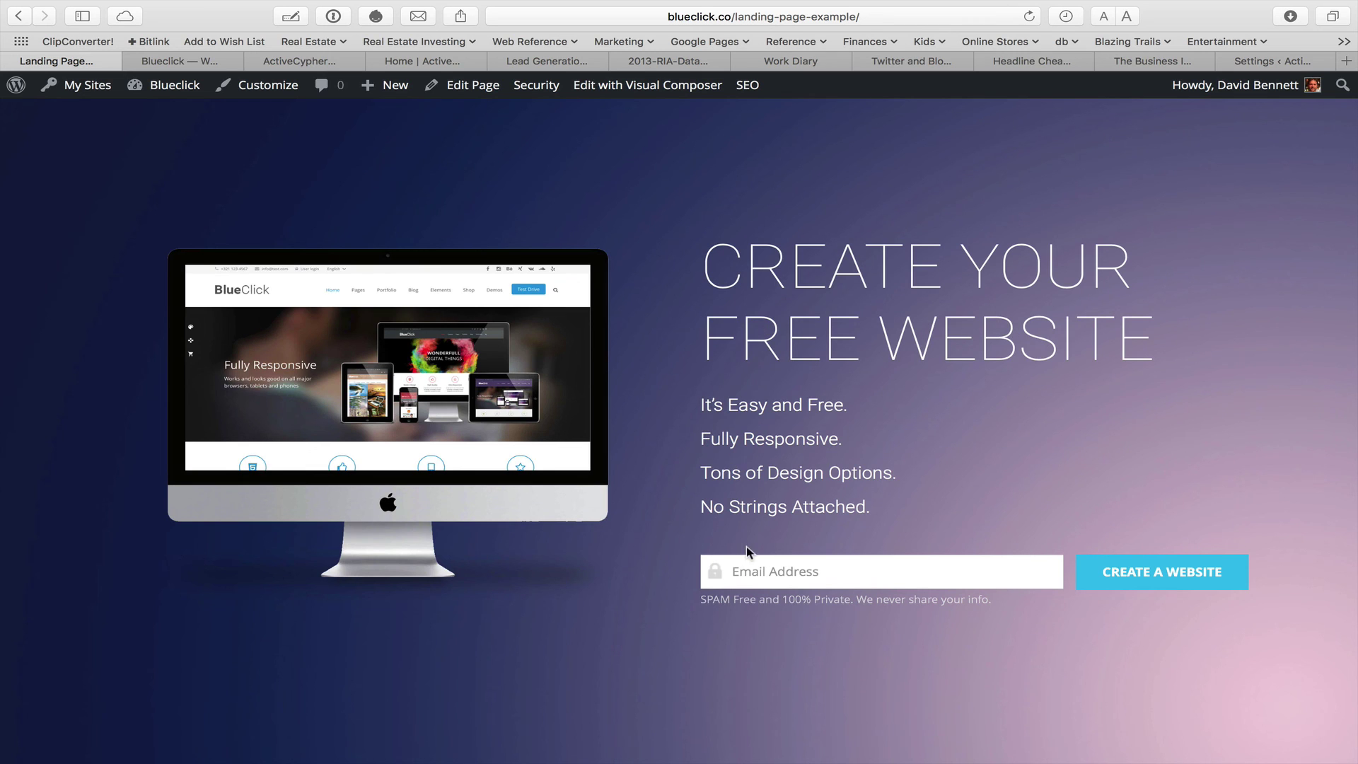
left_click(857, 572)
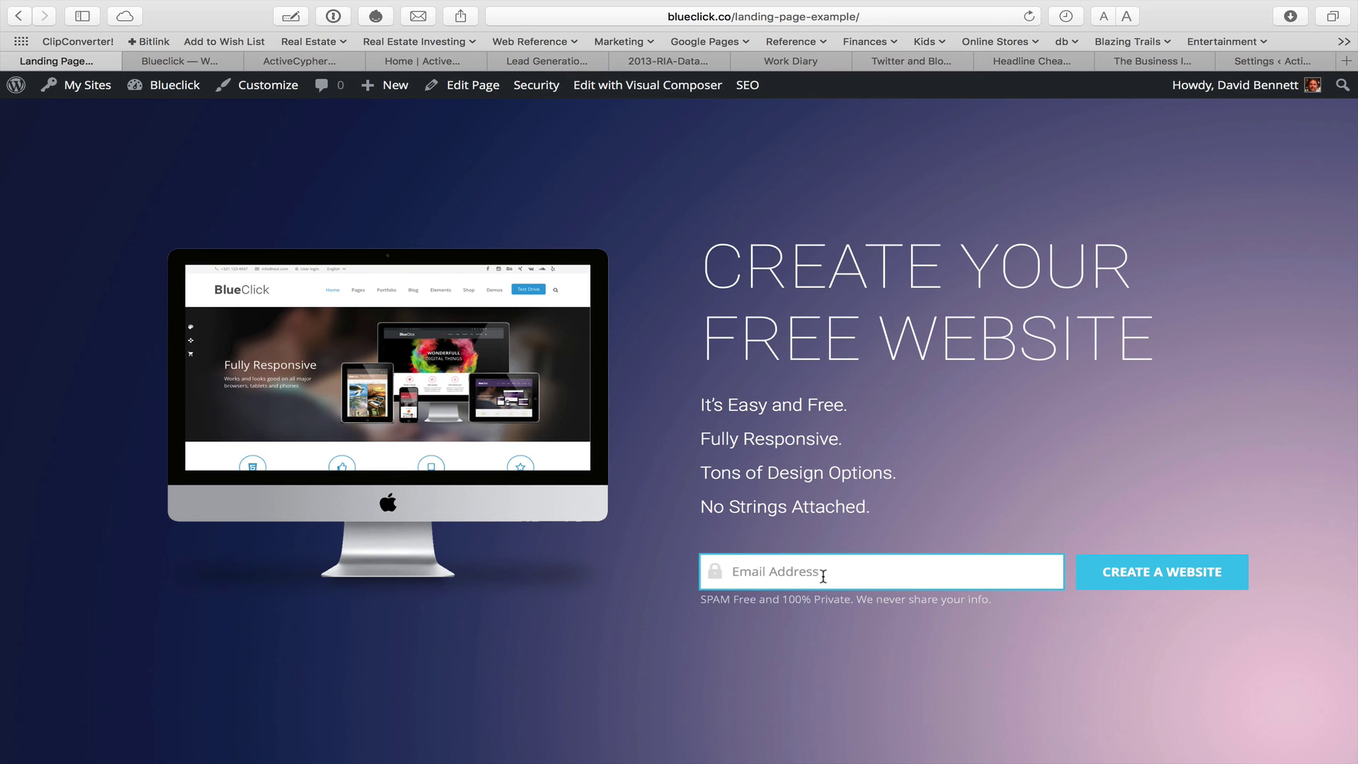
left_click(1139, 609)
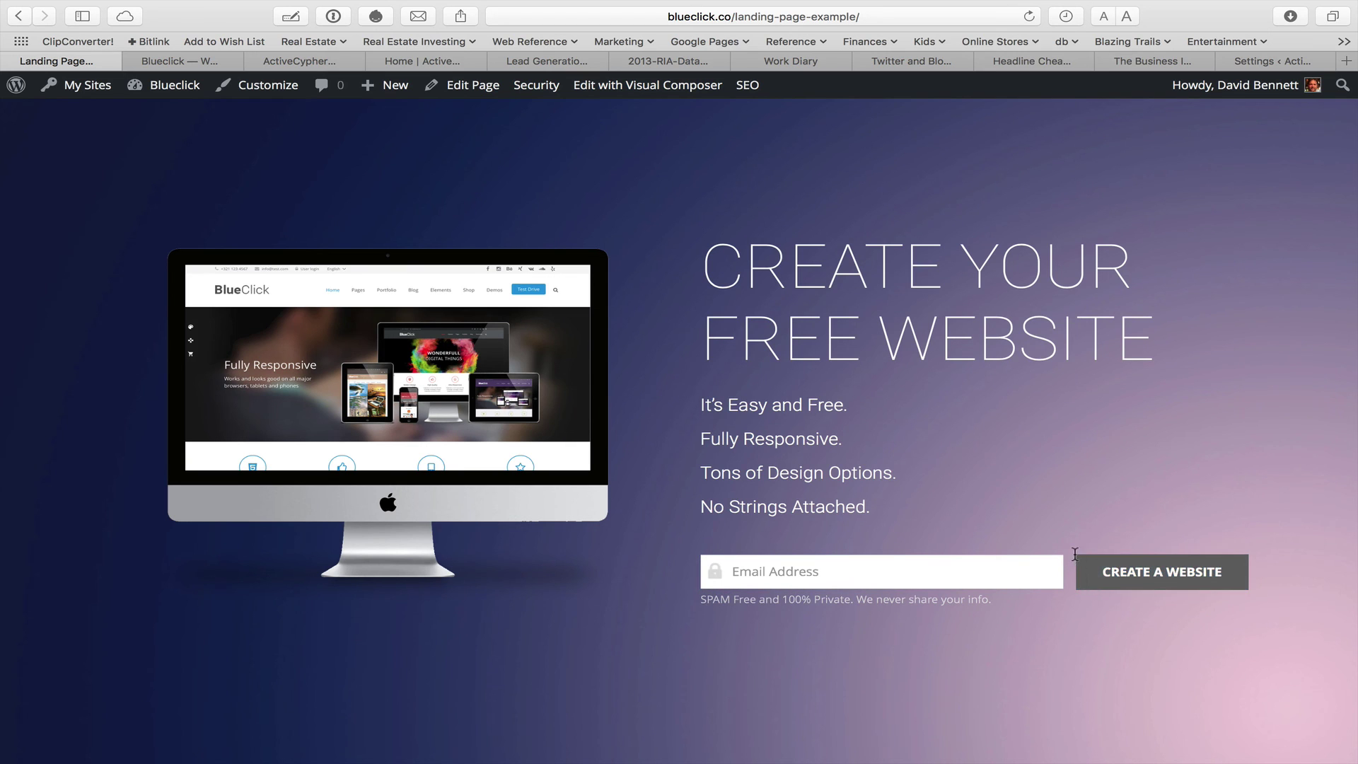